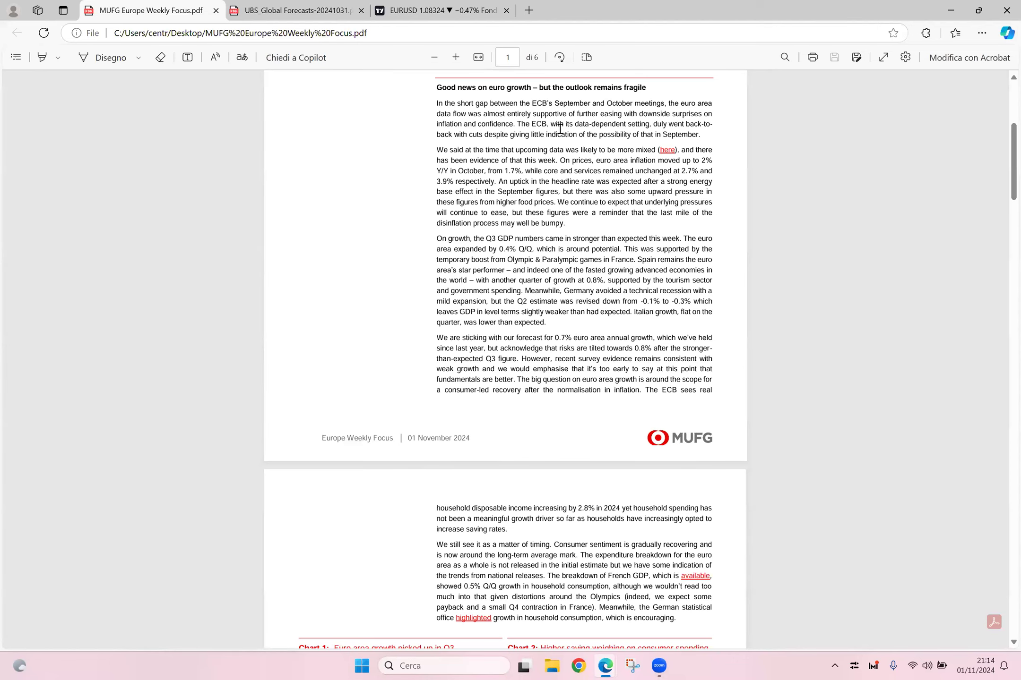
Step: Go through the UBS Global Forecasts report to the Major currencies page and examine the EURUSD row of the USD table
{"action": "middle_click", "coordinate": [611, 148]}
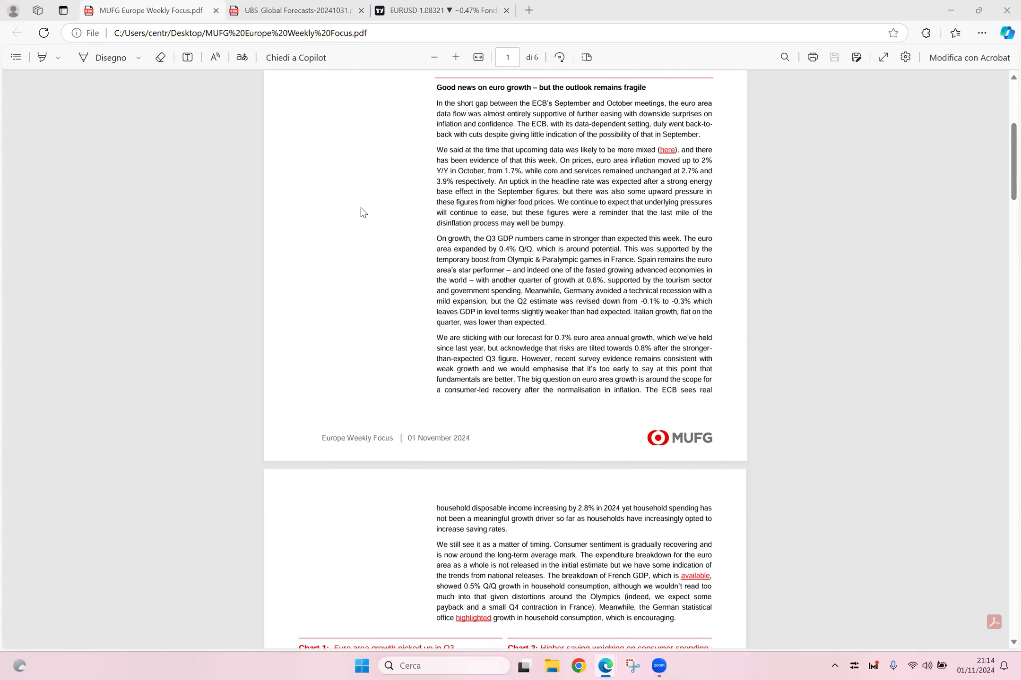
{"action": "left_click", "coordinate": [298, 15]}
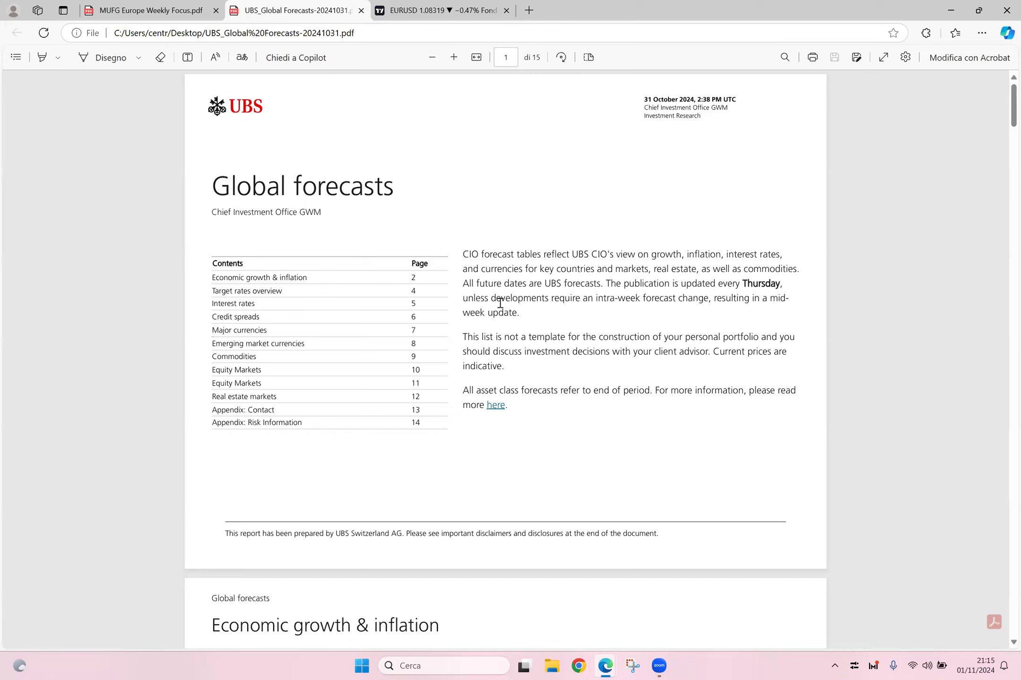
{"action": "scroll", "coordinate": [500, 303], "scroll_direction": "down", "scroll_amount": 3}
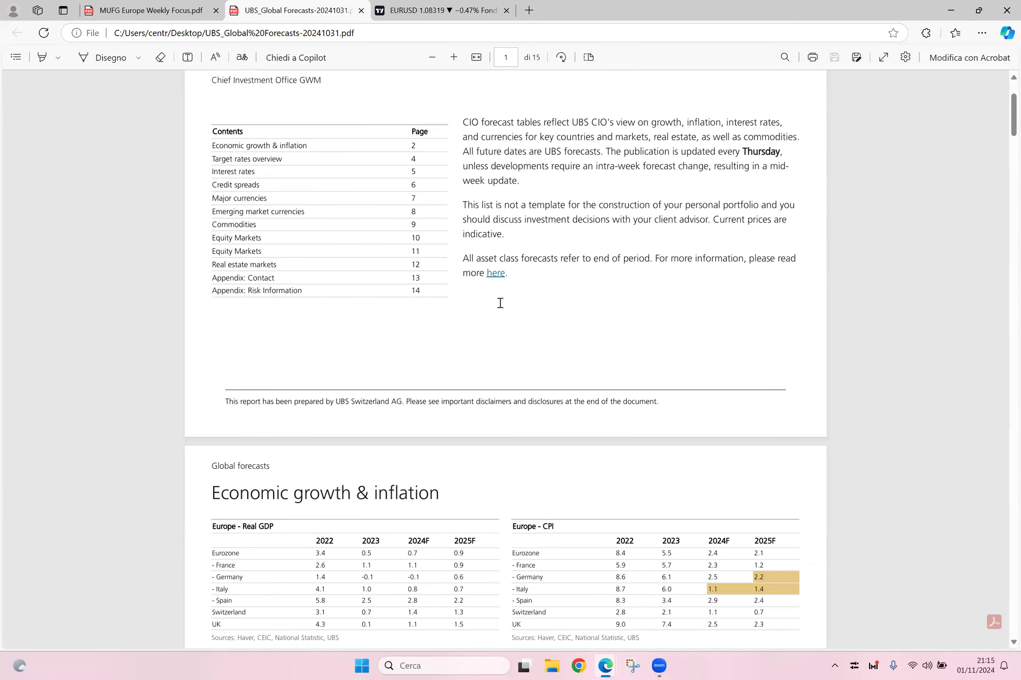
{"action": "scroll", "coordinate": [500, 302], "scroll_direction": "down", "scroll_amount": 3}
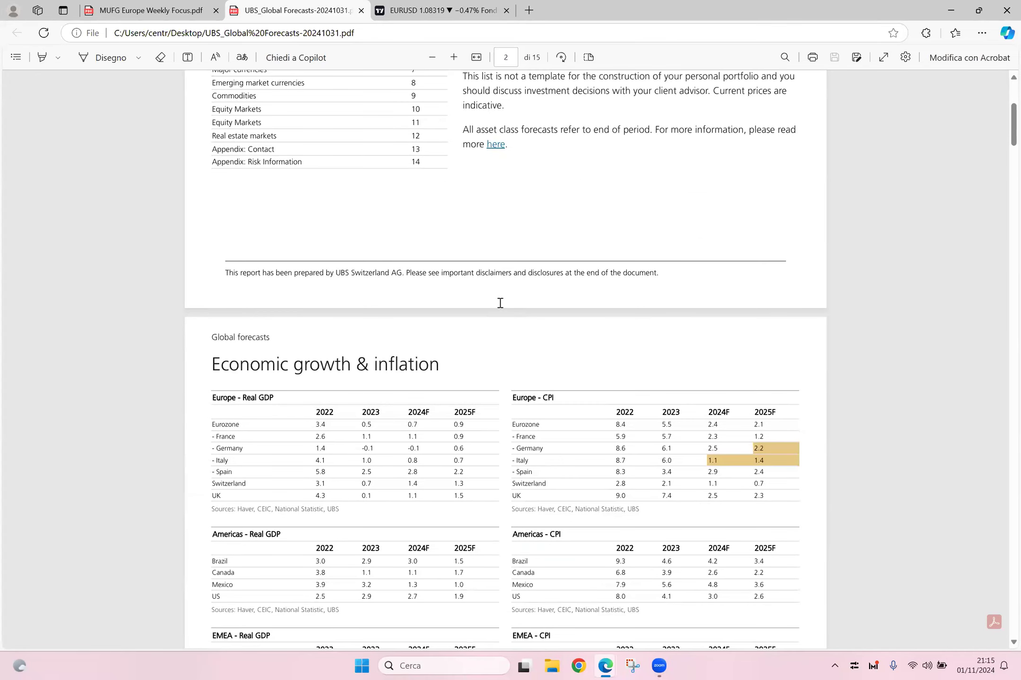
{"action": "scroll", "coordinate": [500, 302], "scroll_direction": "down", "scroll_amount": 1}
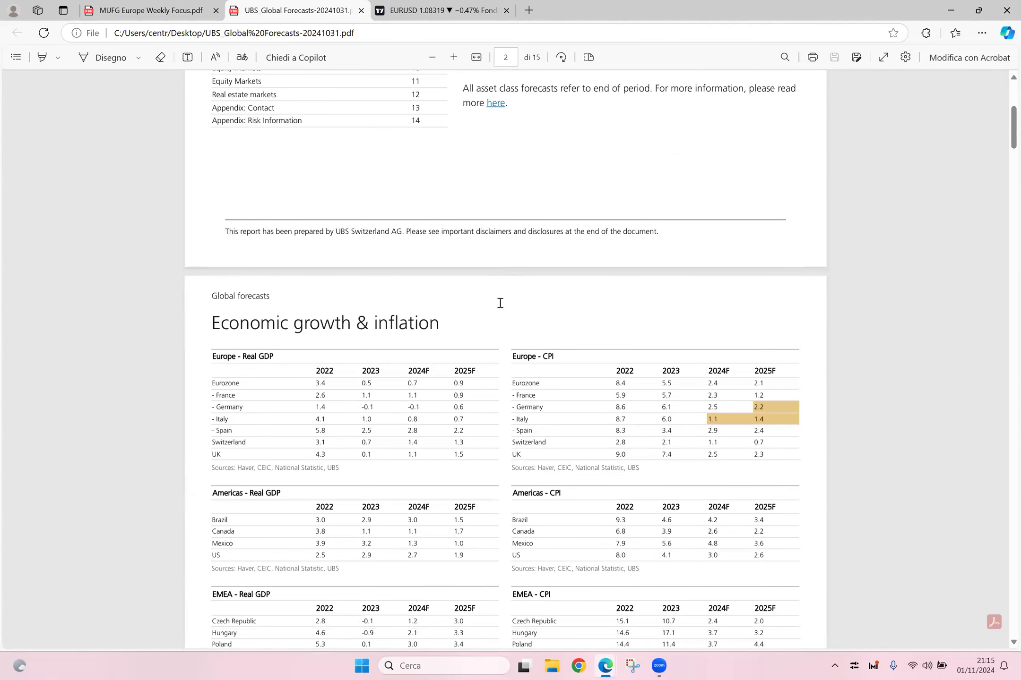
{"action": "scroll", "coordinate": [500, 303], "scroll_direction": "down", "scroll_amount": 2}
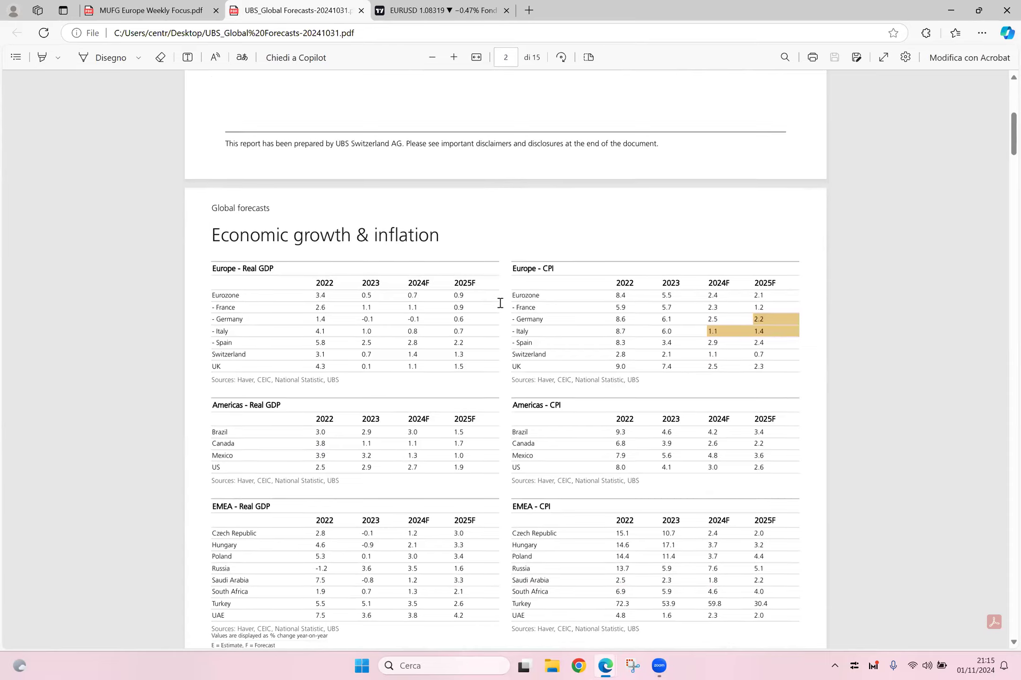
{"action": "scroll", "coordinate": [500, 303], "scroll_direction": "down", "scroll_amount": 20}
{"action": "scroll", "coordinate": [500, 303], "scroll_direction": "down", "scroll_amount": 20}
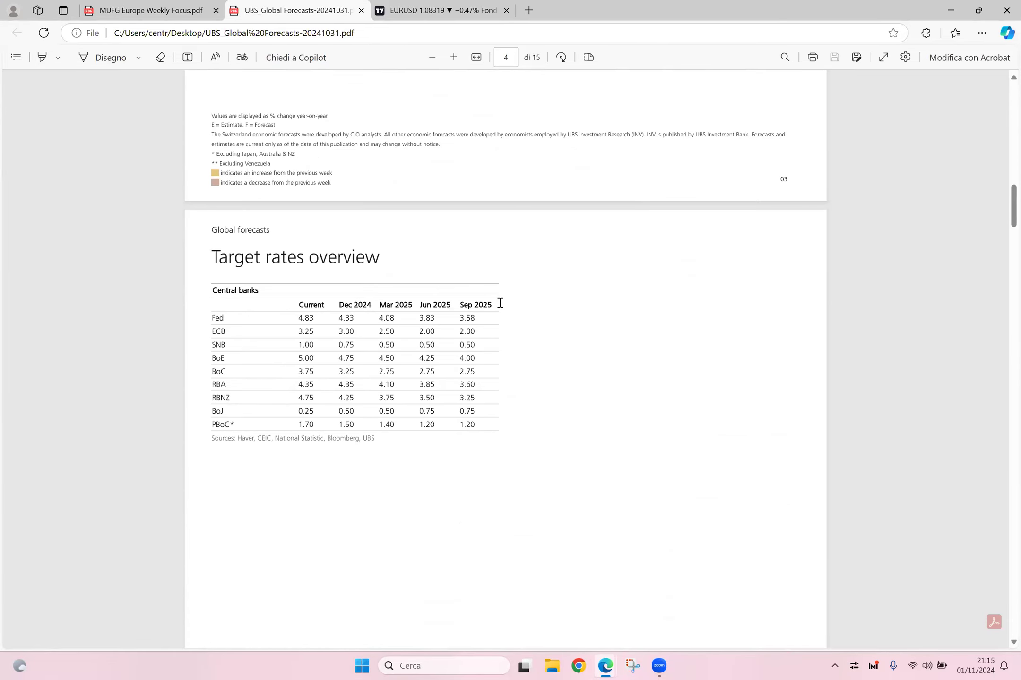
{"action": "scroll", "coordinate": [500, 303], "scroll_direction": "down", "scroll_amount": 20}
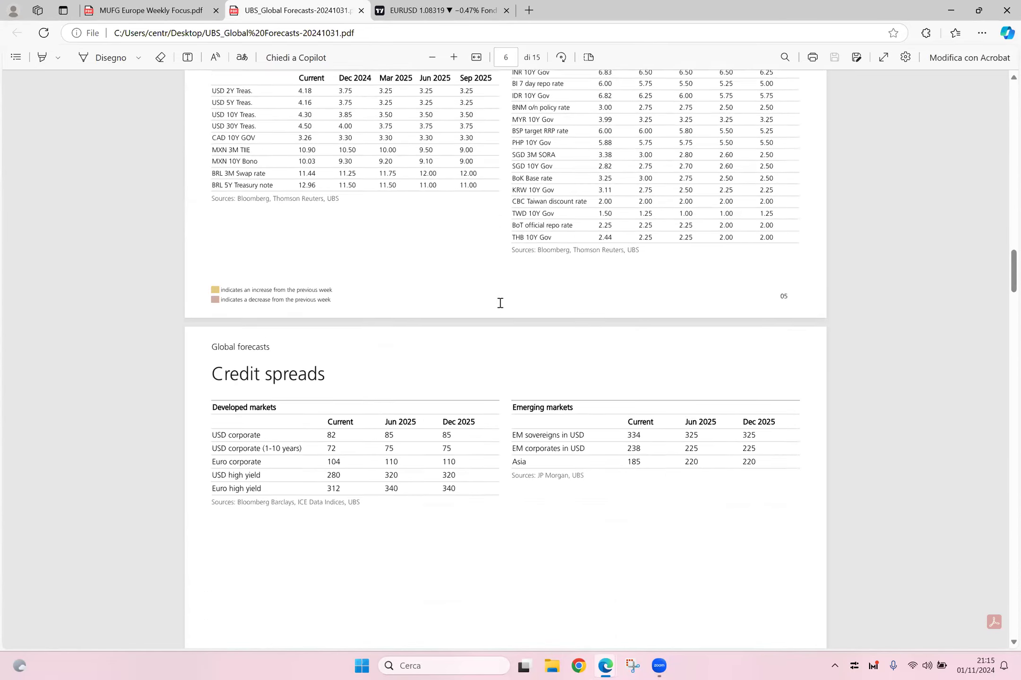
{"action": "scroll", "coordinate": [500, 303], "scroll_direction": "down", "scroll_amount": 3}
{"action": "scroll", "coordinate": [500, 303], "scroll_direction": "up", "scroll_amount": 5}
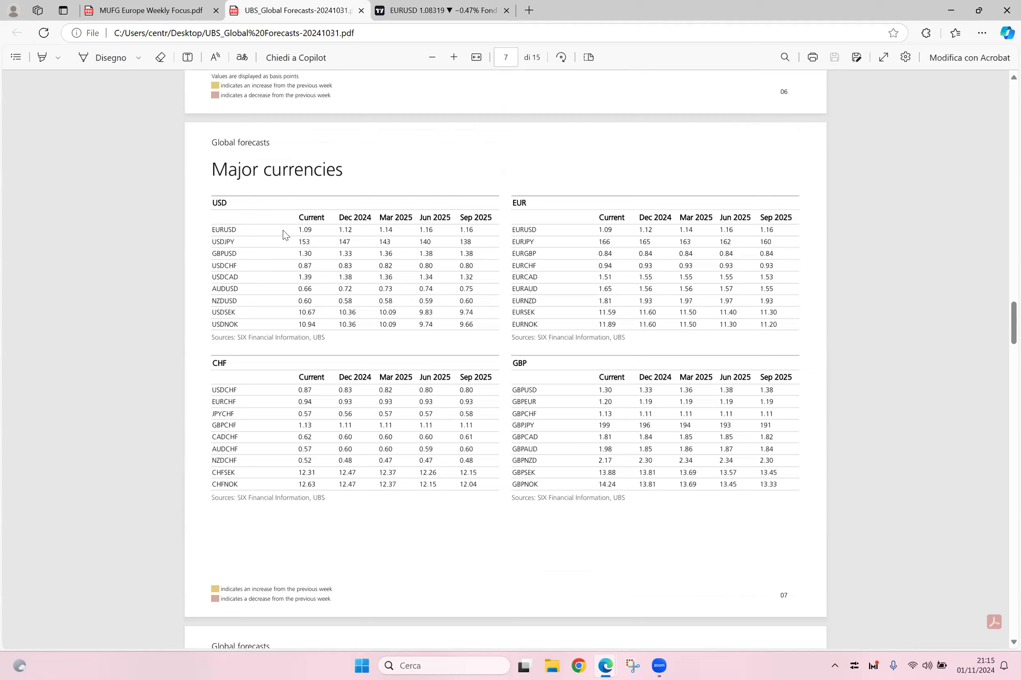
{"action": "left_click_drag", "start_coordinate": [212, 230], "coordinate": [237, 227]}
{"action": "left_click", "coordinate": [300, 264]}
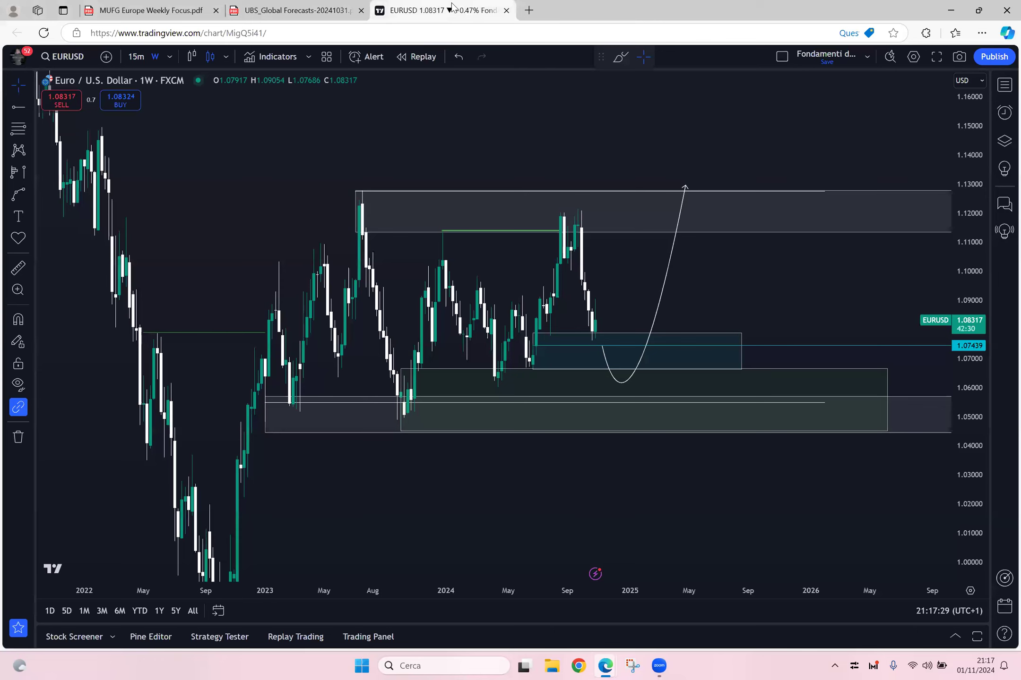
Step: Compare the weekly EURUSD chart with the Dec 2024 and Mar 2025 EURUSD forecasts in the UBS report
{"action": "left_click", "coordinate": [454, 10]}
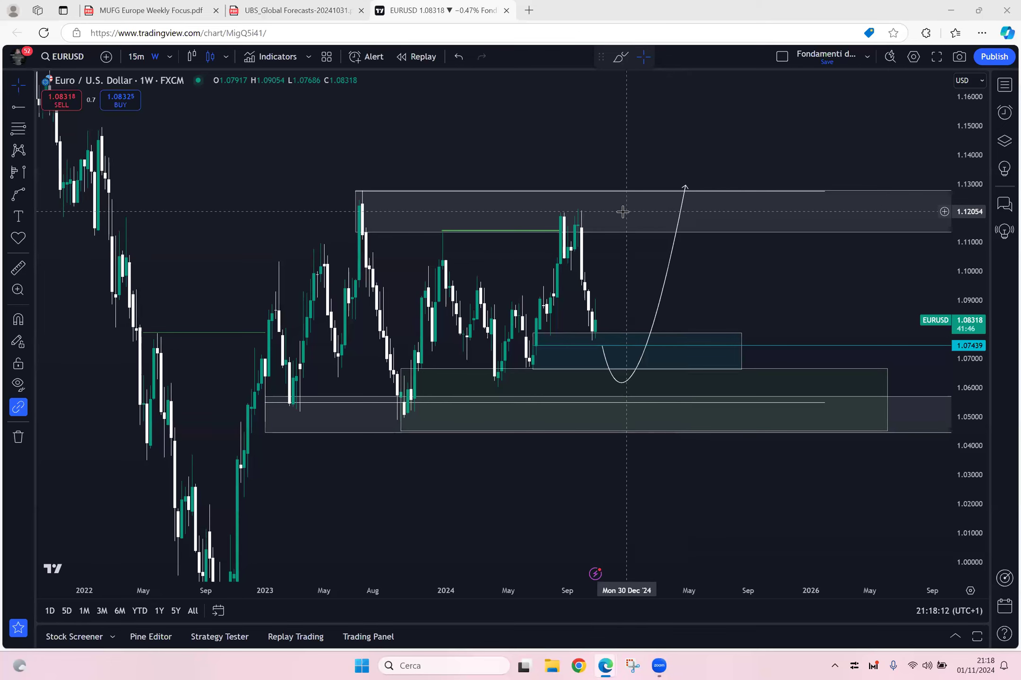
{"action": "left_click", "coordinate": [293, 10]}
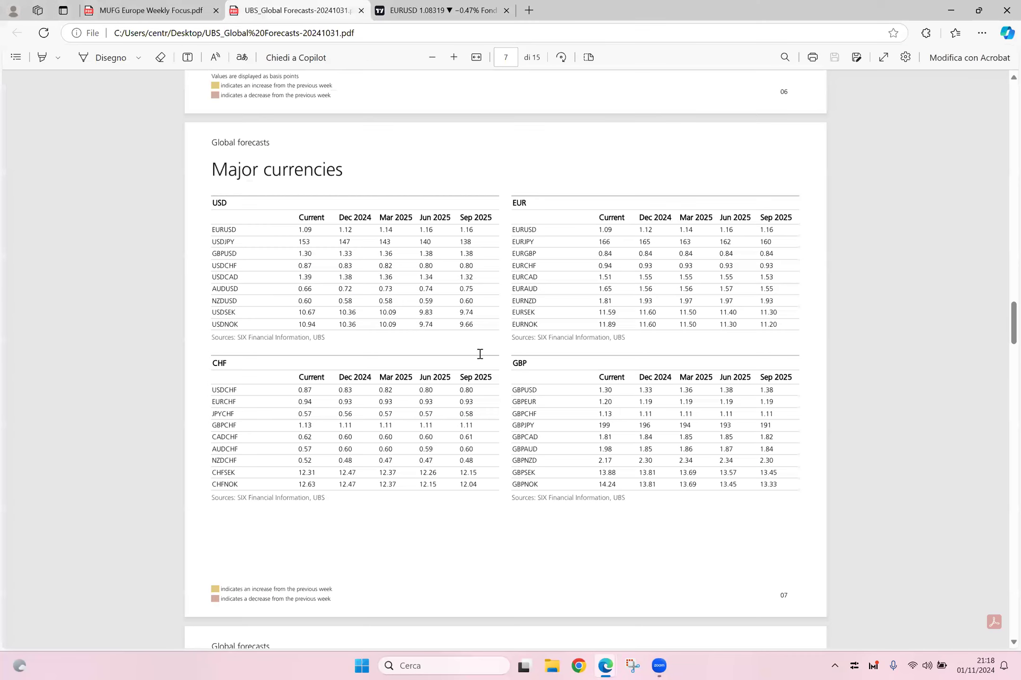
{"action": "left_click_drag", "start_coordinate": [349, 230], "coordinate": [415, 238]}
{"action": "left_click", "coordinate": [401, 259]}
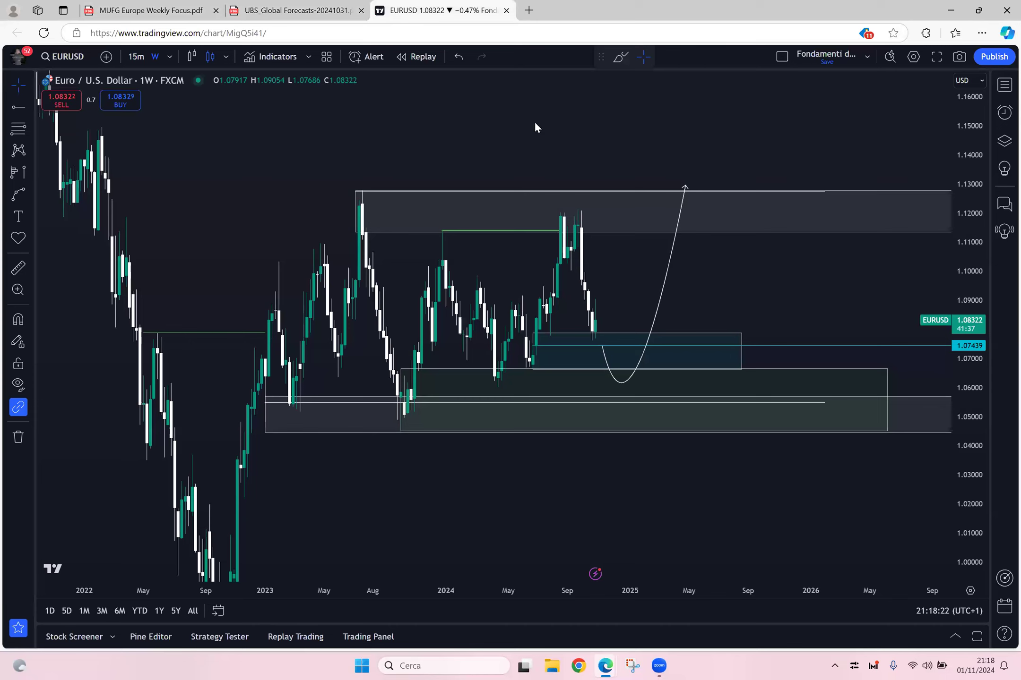
Step: Raise the tip of the curved projection arrow on the EURUSD chart to about 1.145, around May 2025
{"action": "left_click", "coordinate": [398, 11]}
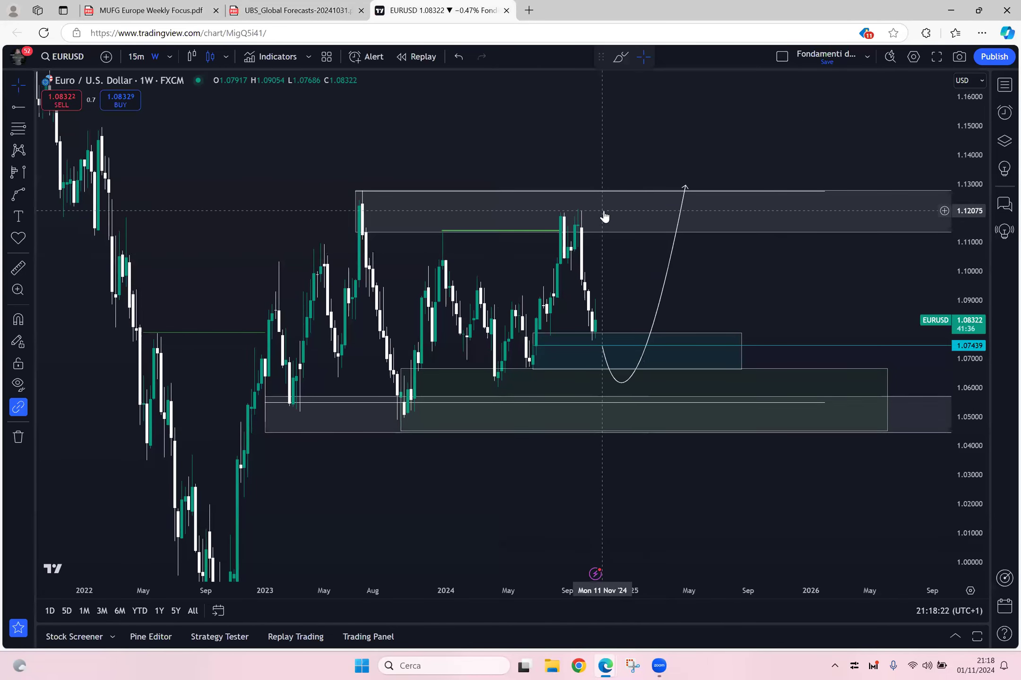
{"action": "left_click_drag", "start_coordinate": [617, 276], "coordinate": [567, 438]}
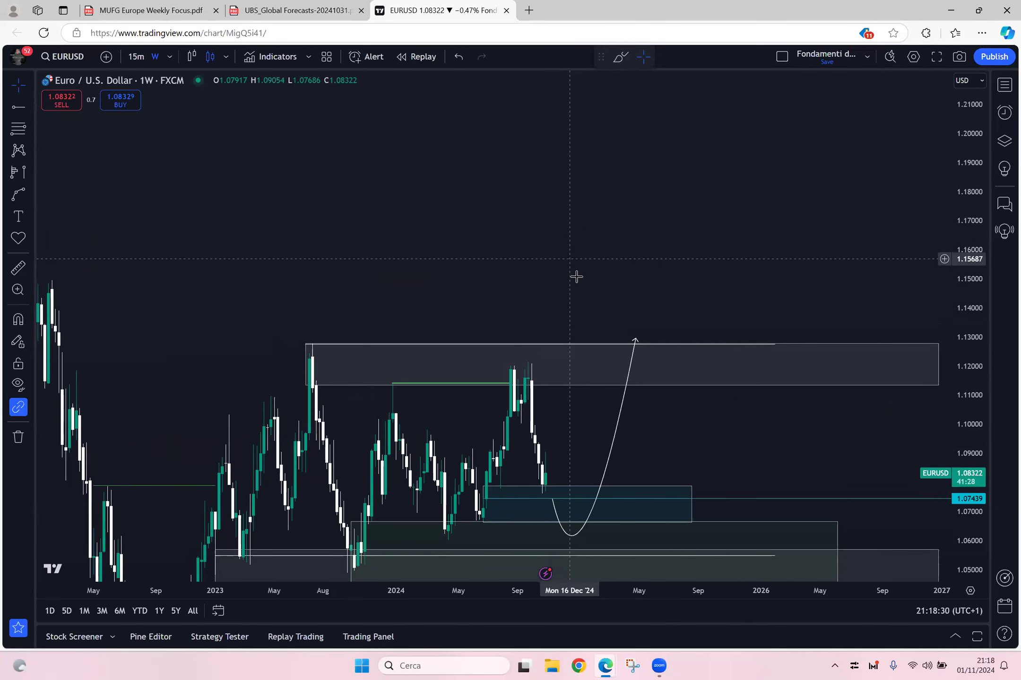
{"action": "left_click_drag", "start_coordinate": [577, 275], "coordinate": [619, 160]}
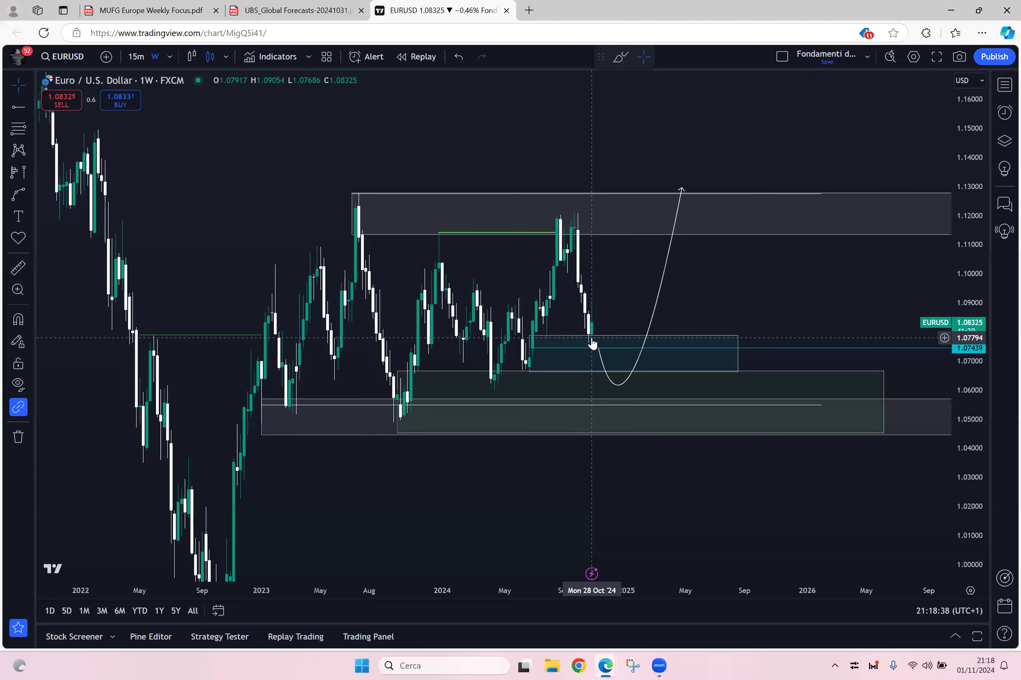
{"action": "left_click", "coordinate": [681, 186]}
{"action": "left_click_drag", "start_coordinate": [690, 160], "coordinate": [691, 142]}
{"action": "left_click", "coordinate": [712, 291]}
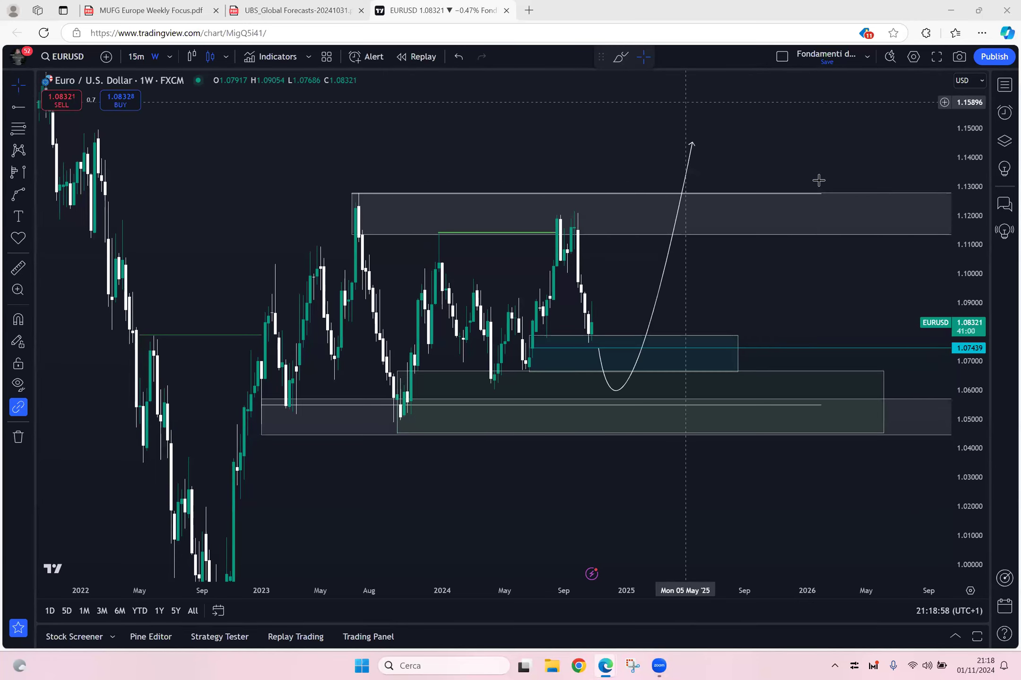
Step: Check the Major currencies forecasts in the UBS report again and return to the EURUSD chart
{"action": "left_click", "coordinate": [316, 7]}
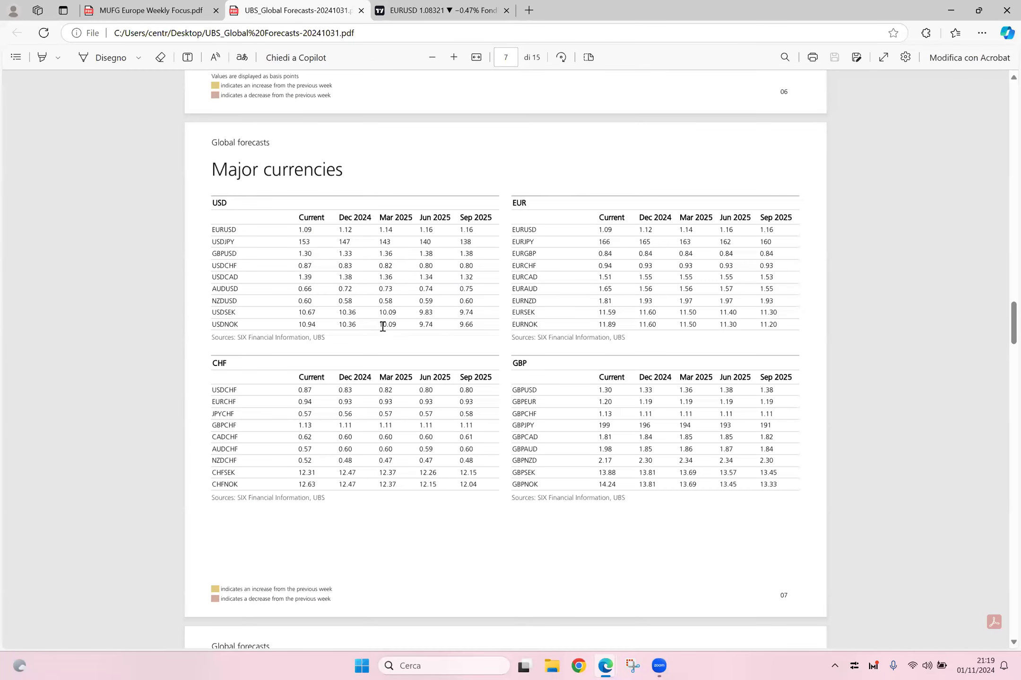
{"action": "scroll", "coordinate": [360, 311], "scroll_direction": "down", "scroll_amount": 1}
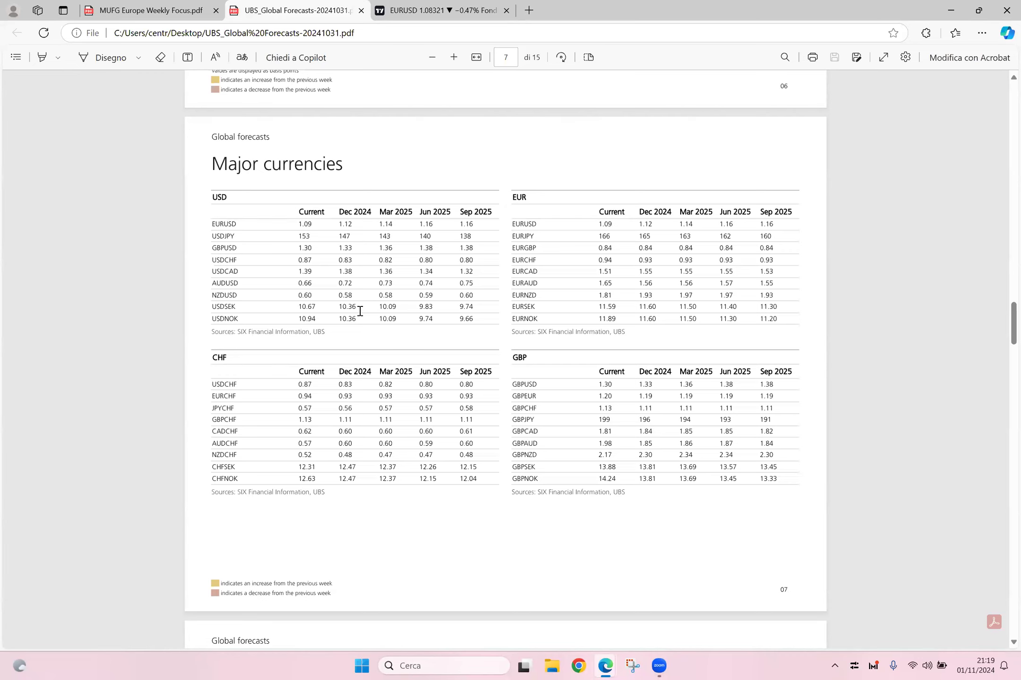
{"action": "left_click", "coordinate": [416, 8]}
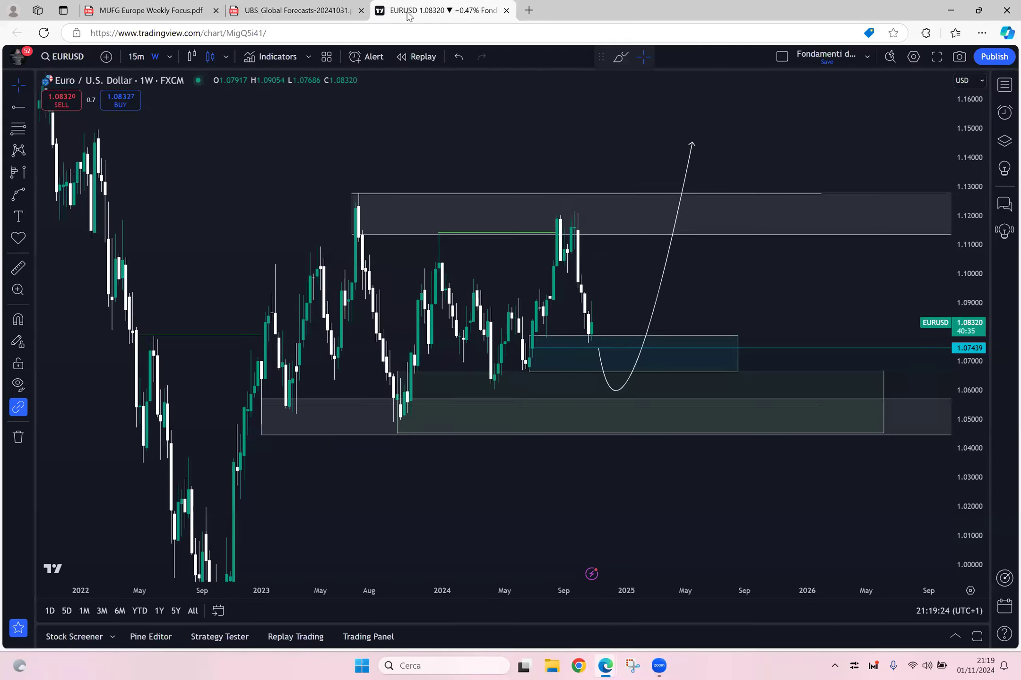
Step: Overlay GBPUSD from FXCM on the EURUSD chart as a comparison symbol and set it to No scale (fullscreen)
{"action": "left_click", "coordinate": [107, 56]}
{"action": "type", "text": "GBPUSD"}
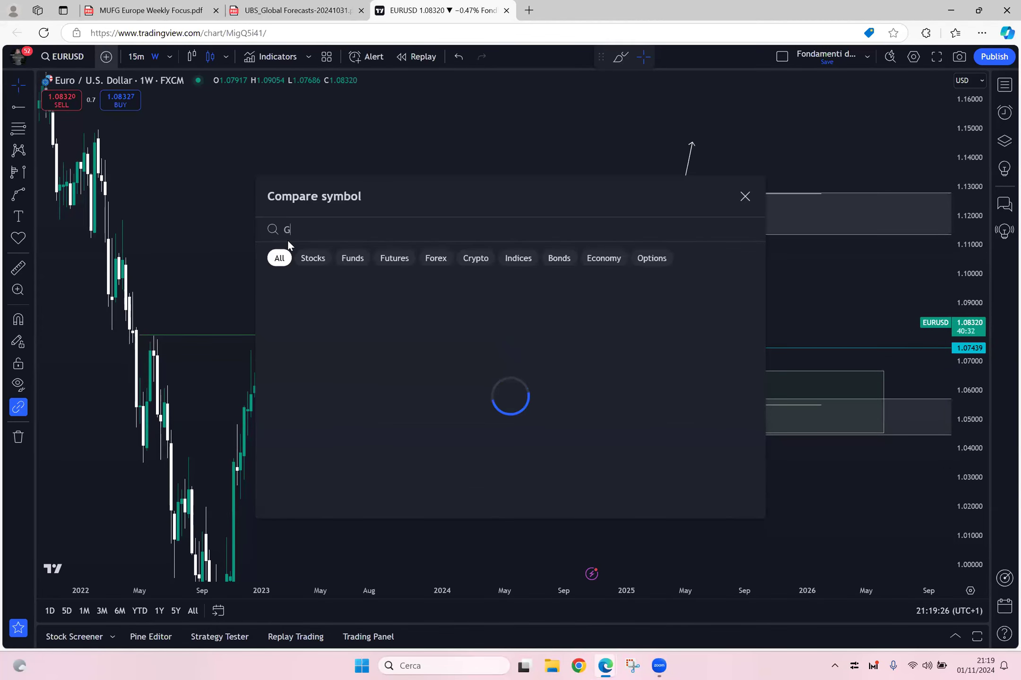
{"action": "key", "text": "Return"}
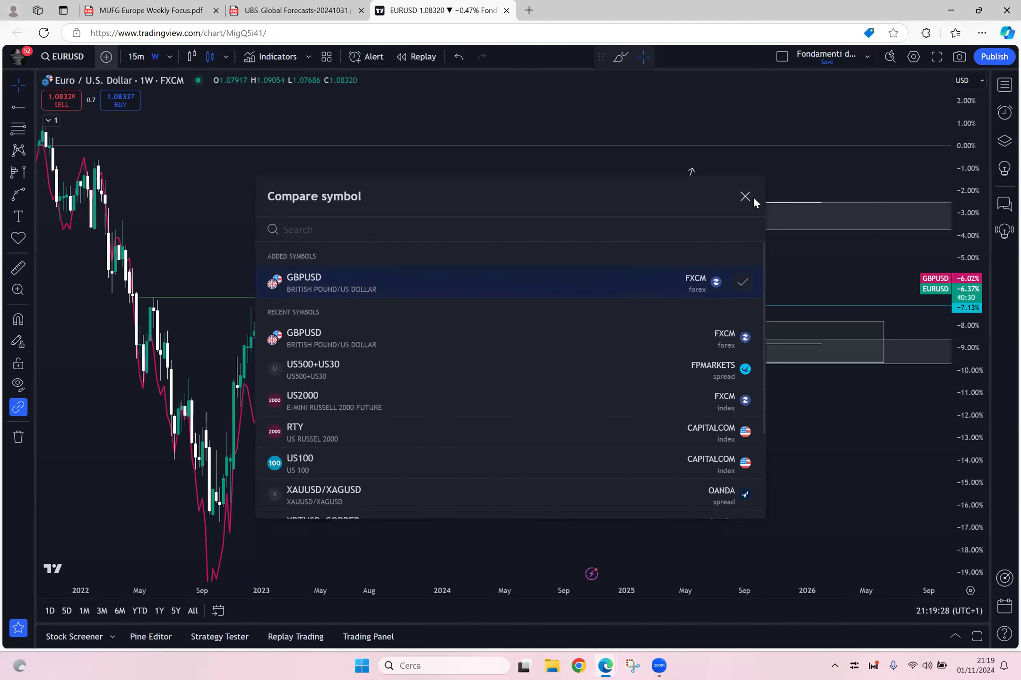
{"action": "left_click", "coordinate": [744, 196]}
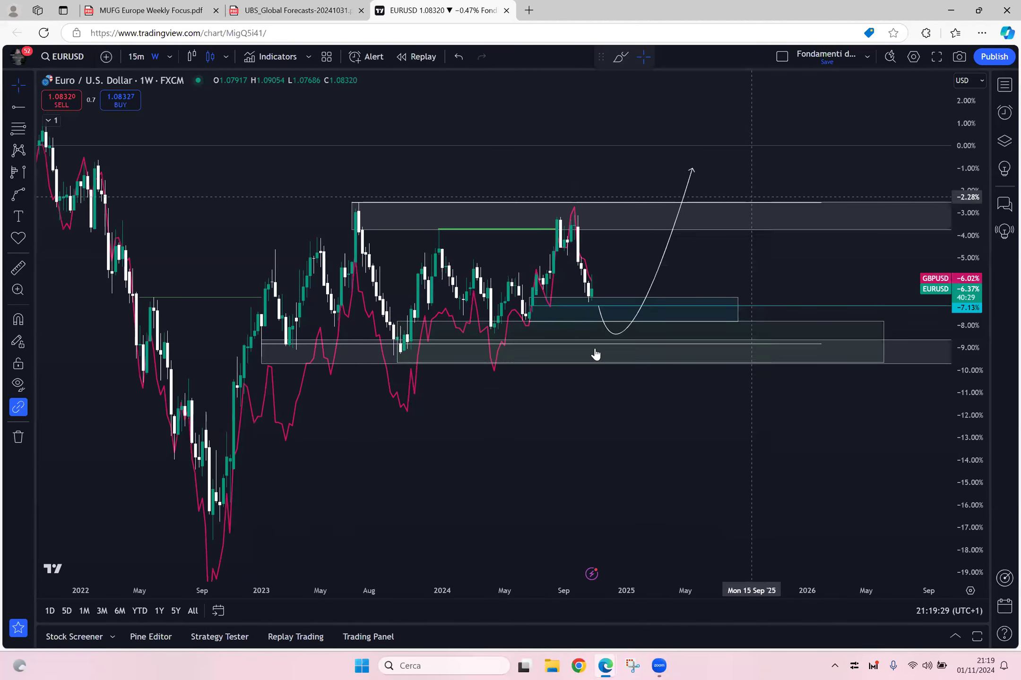
{"action": "right_click", "coordinate": [408, 402]}
{"action": "mouse_move", "coordinate": [569, 501]}
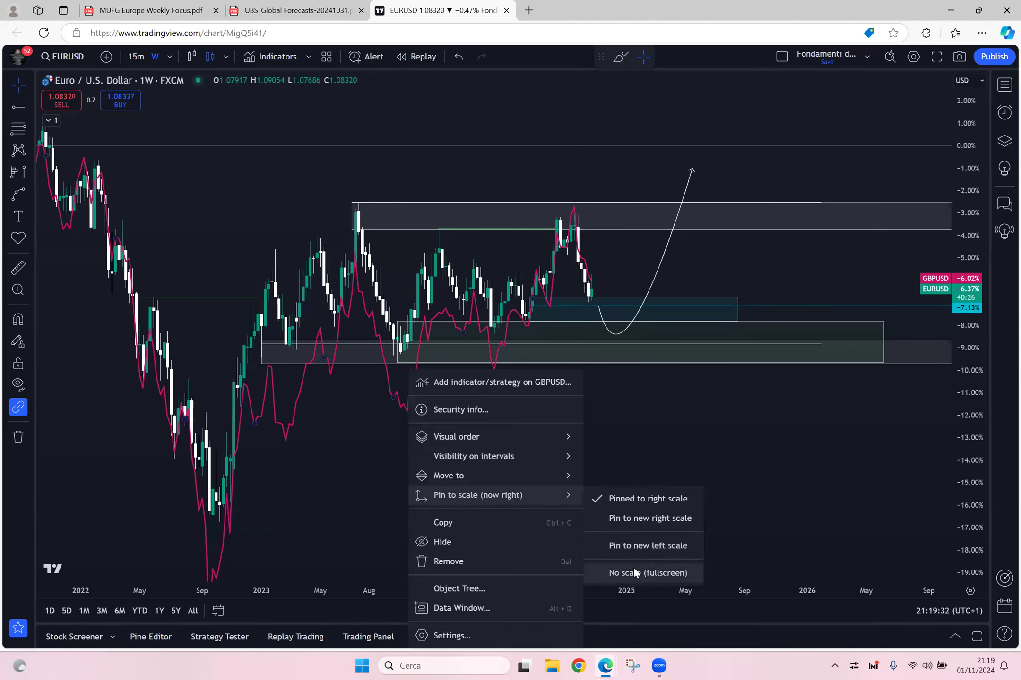
{"action": "left_click", "coordinate": [627, 571]}
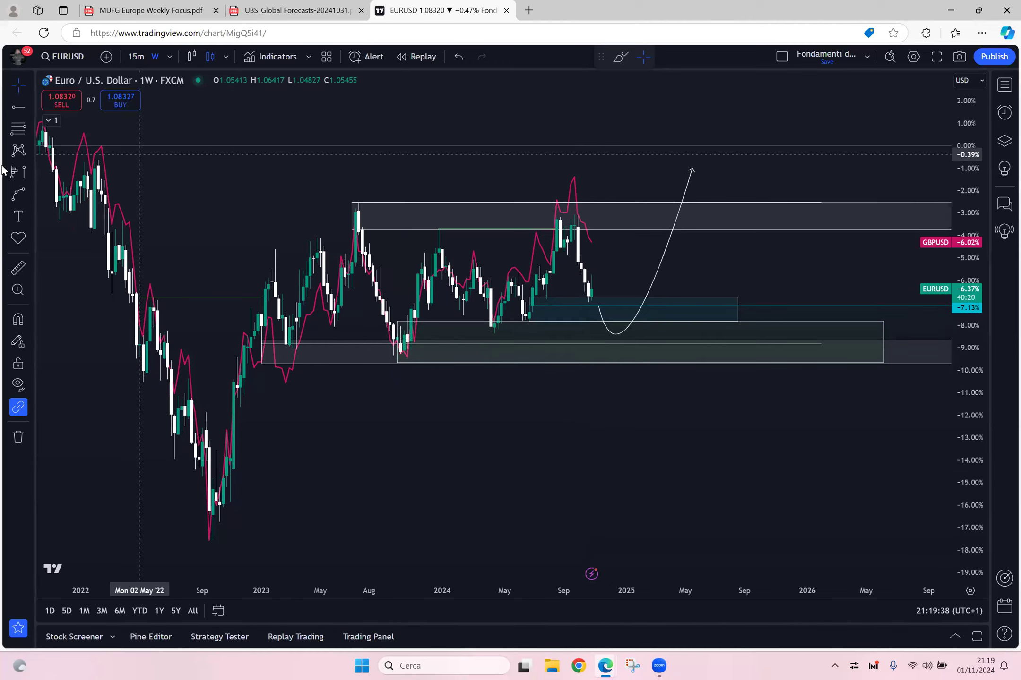
Step: Add the text note "analisi di timing" to the chart and place it just above the September 2024 peaks
{"action": "left_click", "coordinate": [22, 209]}
{"action": "left_click", "coordinate": [561, 137]}
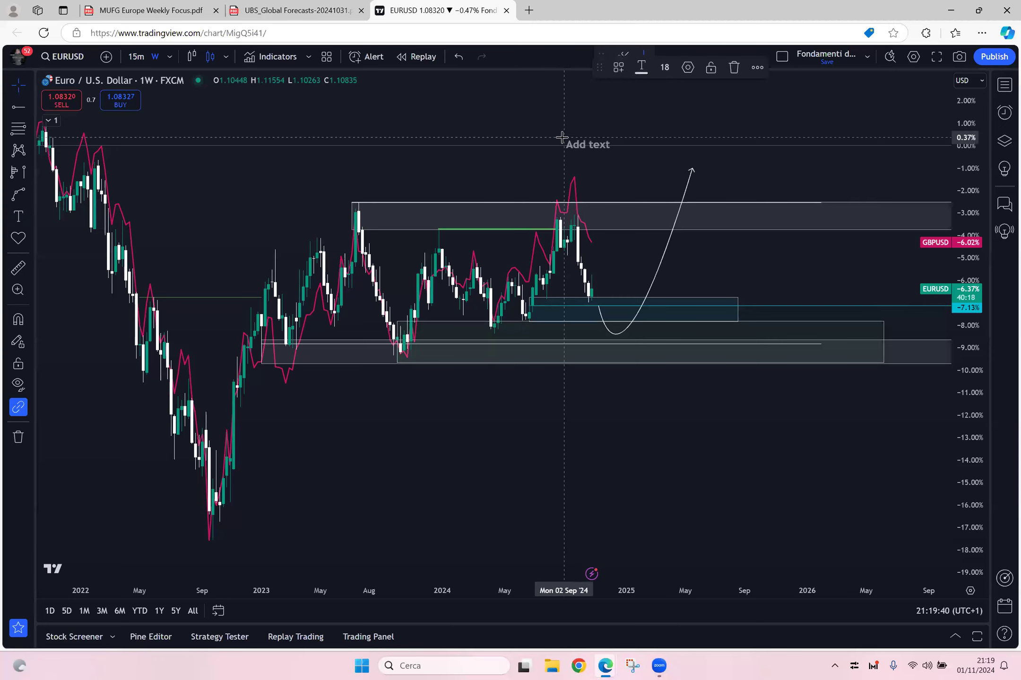
{"action": "type", "text": "analisi di timinh"}
{"action": "key", "text": "BackSpace"}
{"action": "type", "text": "g"}
{"action": "left_click", "coordinate": [560, 140]}
{"action": "left_click_drag", "start_coordinate": [560, 139], "coordinate": [529, 155]}
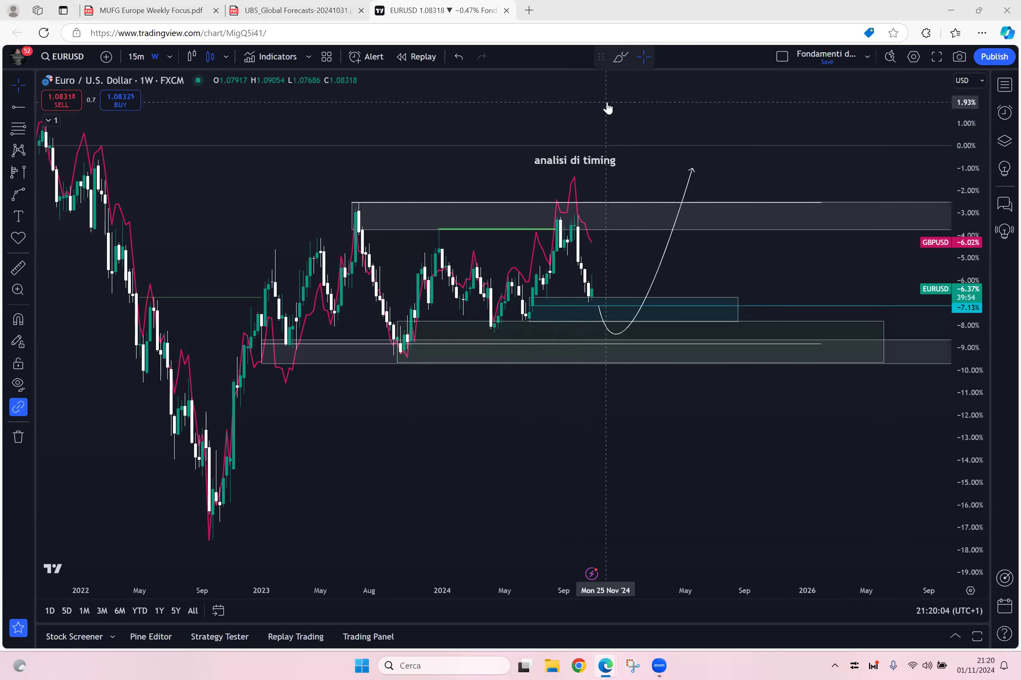
Step: Overlay the inverted pair 1/USDCHF on the EURUSD chart as a comparison symbol and set it to No scale (fullscreen)
{"action": "left_click", "coordinate": [105, 57]}
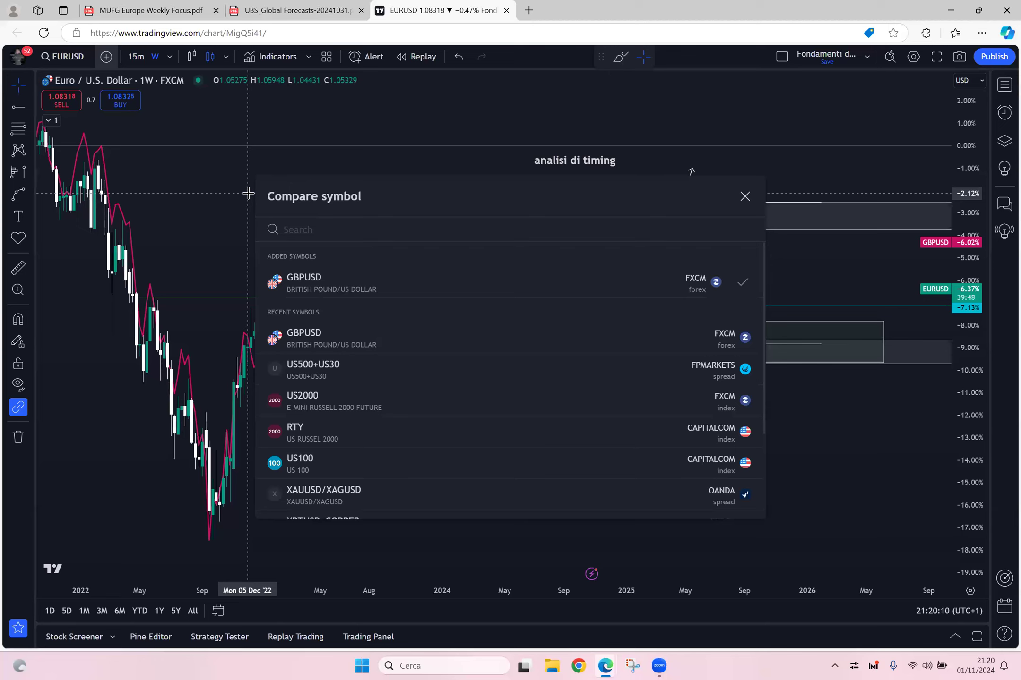
{"action": "type", "text": "1"}
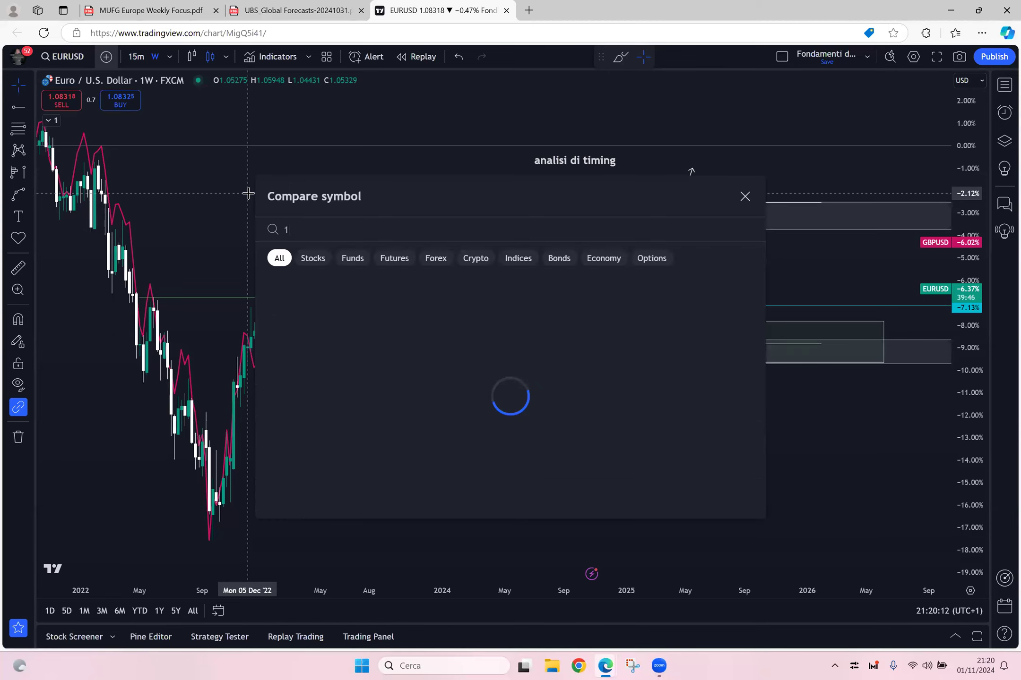
{"action": "type", "text": "/USDCHF"}
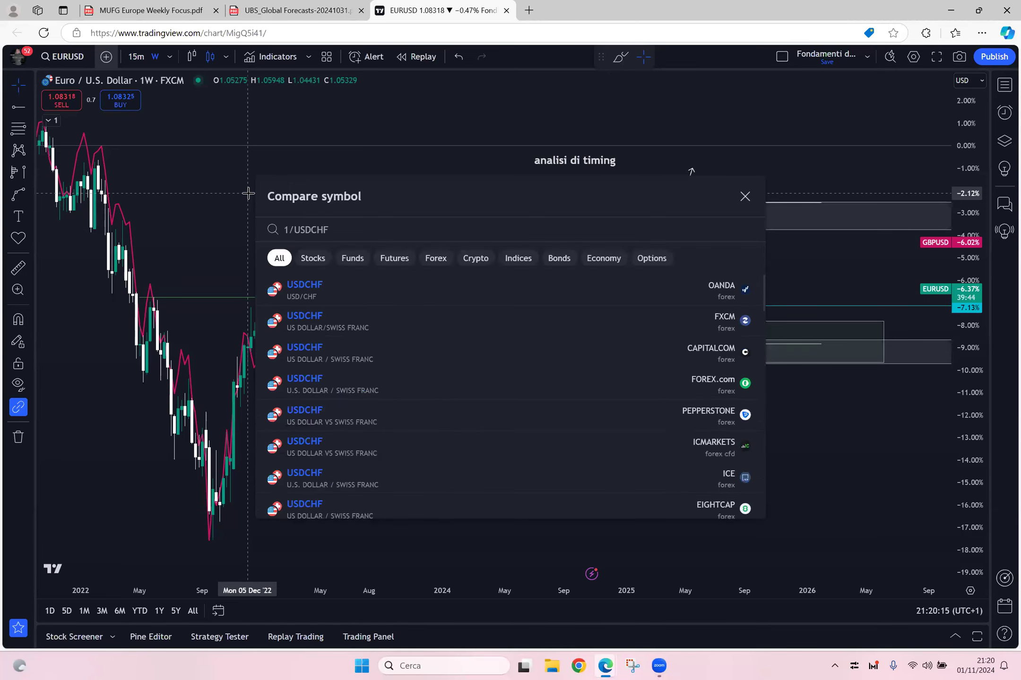
{"action": "key", "text": "Return"}
{"action": "key", "text": "Escape"}
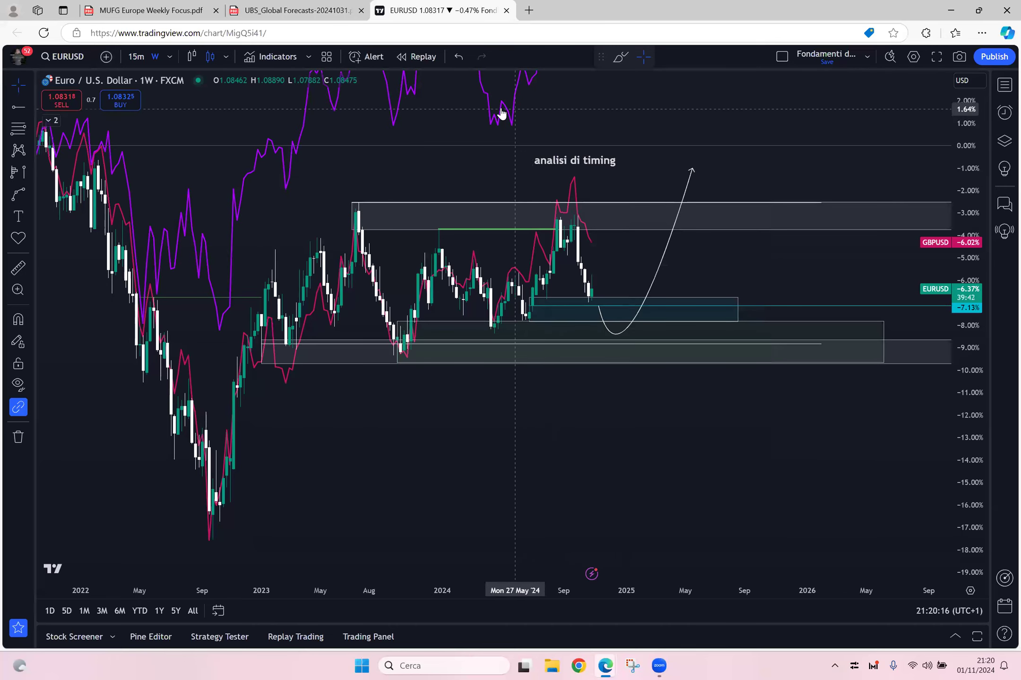
{"action": "right_click", "coordinate": [505, 111]}
{"action": "left_click", "coordinate": [498, 106]}
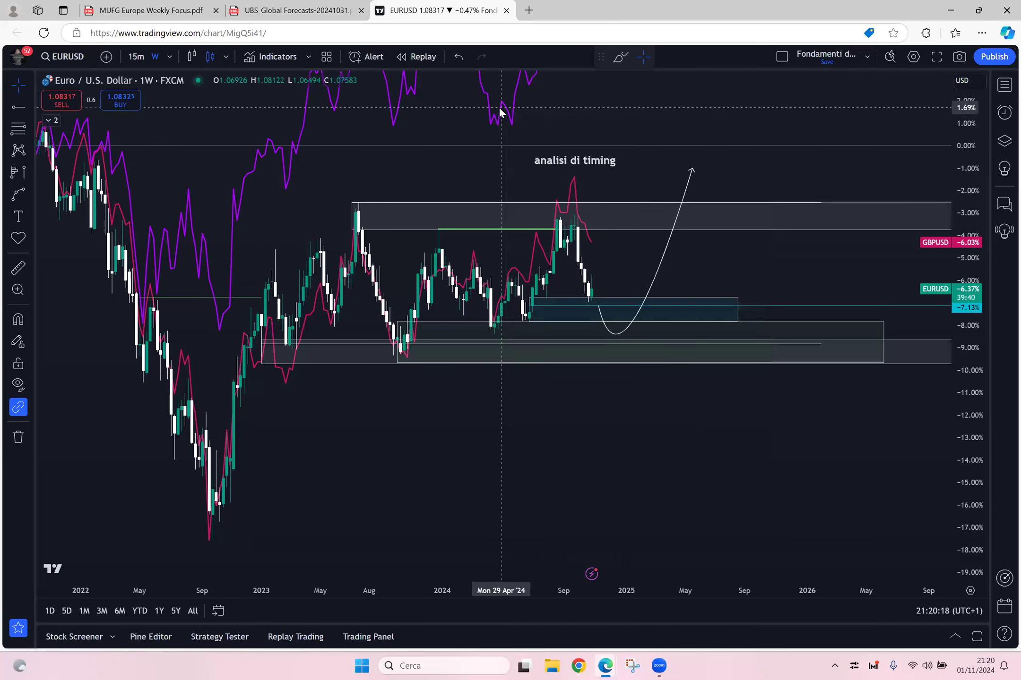
{"action": "right_click", "coordinate": [499, 110]}
{"action": "mouse_move", "coordinate": [598, 253]}
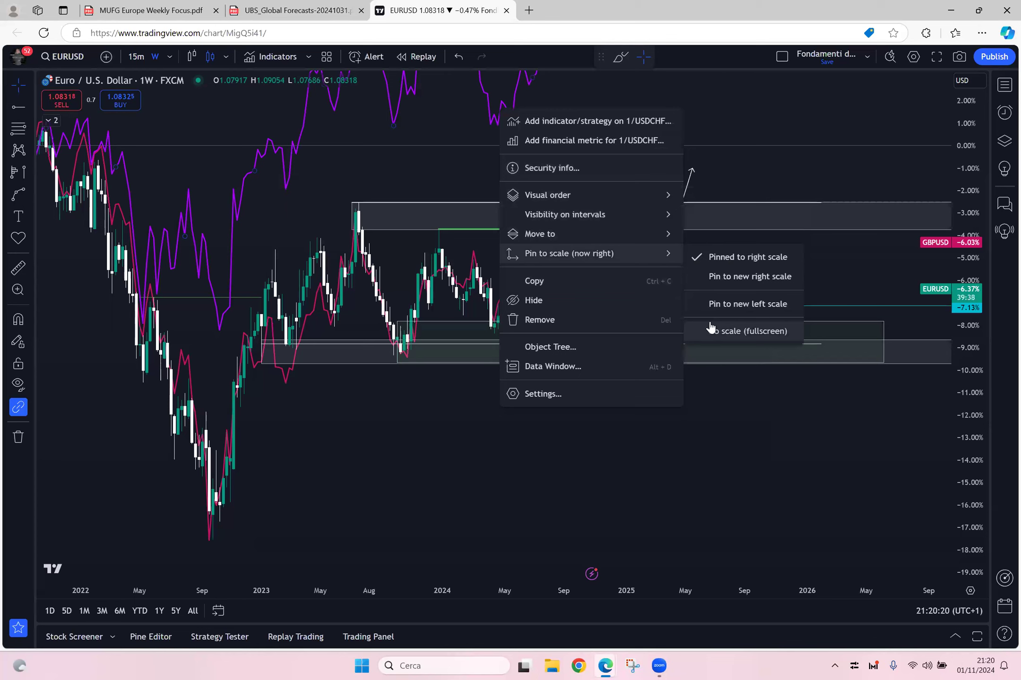
{"action": "left_click", "coordinate": [710, 331]}
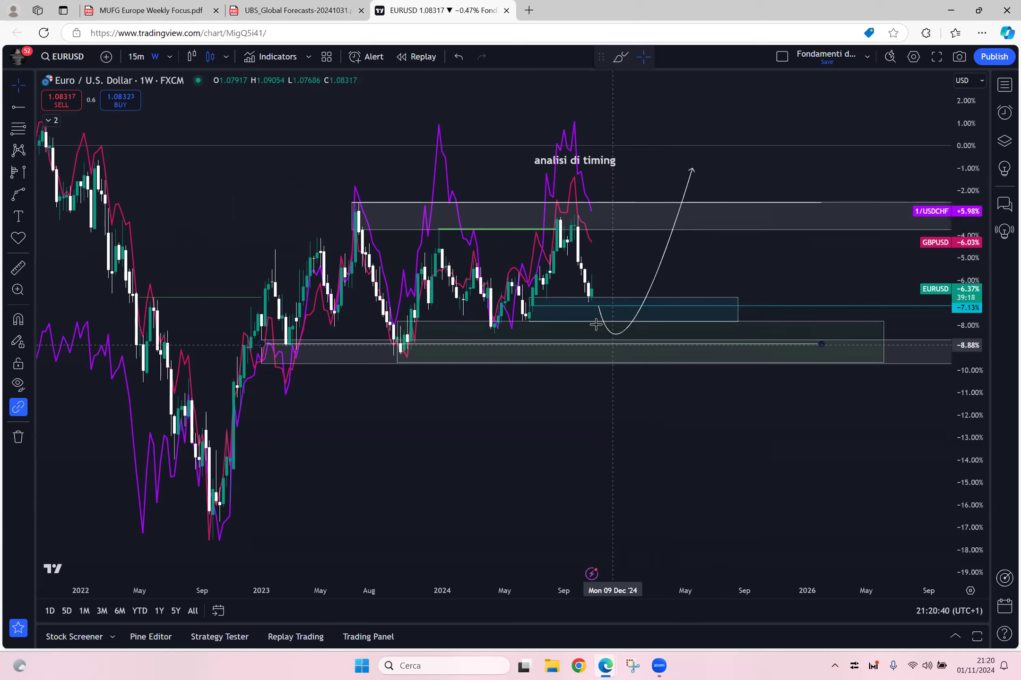
{"action": "left_click", "coordinate": [623, 337]}
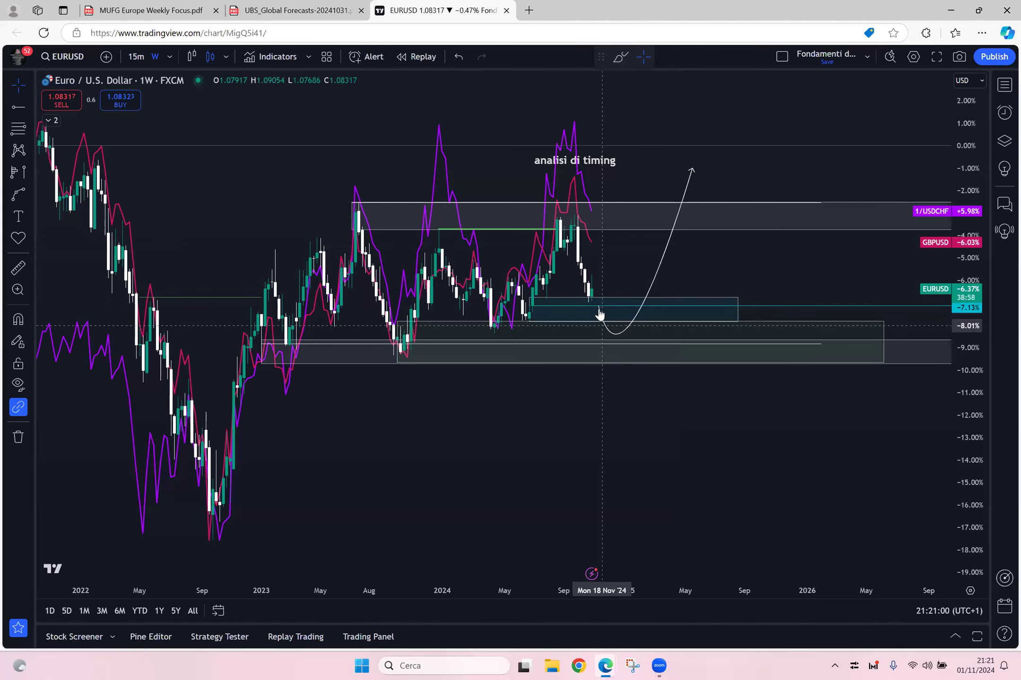
Step: Start a text note above the projection arrow: "EURUSD vede crescita nel semestre successivo ed abbiamo una correlazione storica strutturale con GBPUSD"
{"action": "left_click", "coordinate": [636, 253]}
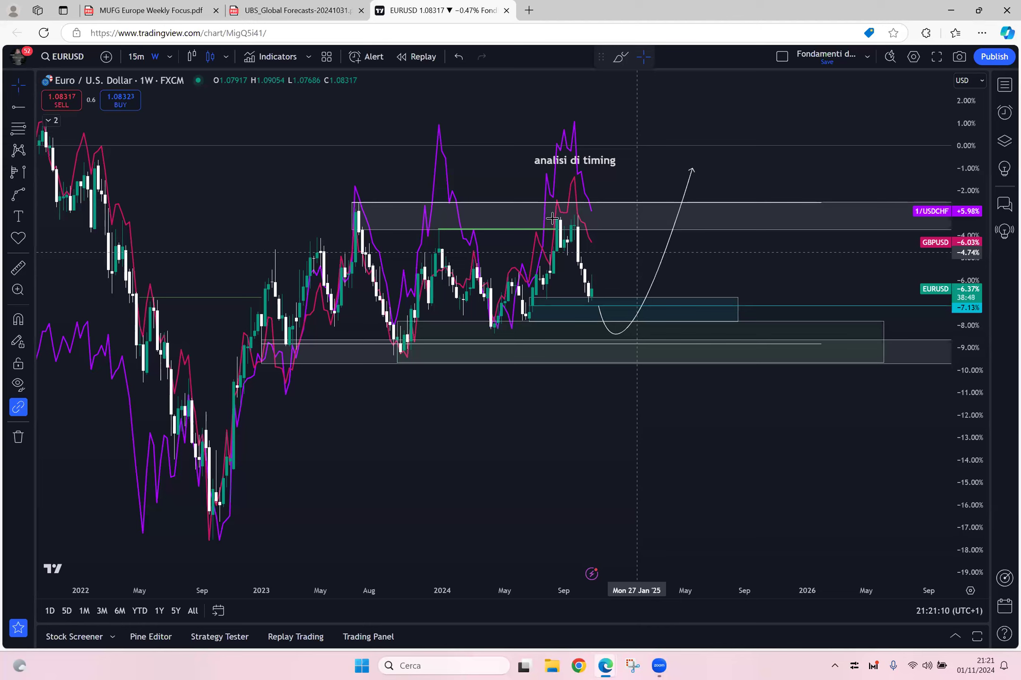
{"action": "left_click", "coordinate": [19, 217]}
{"action": "left_click", "coordinate": [667, 108]}
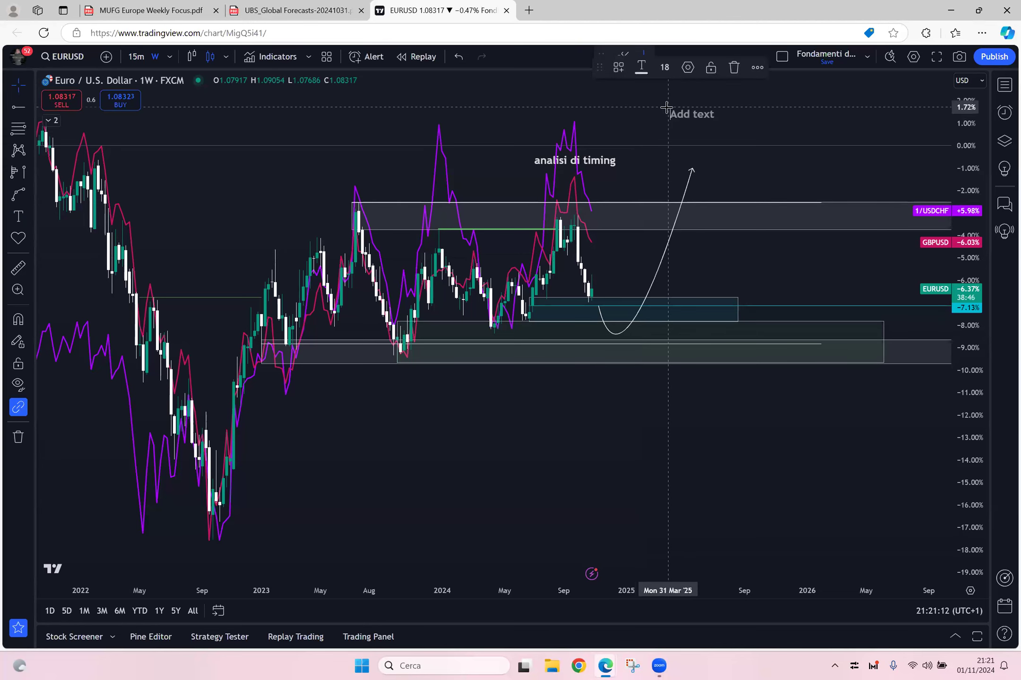
{"action": "type", "text": "EURUSD vede"}
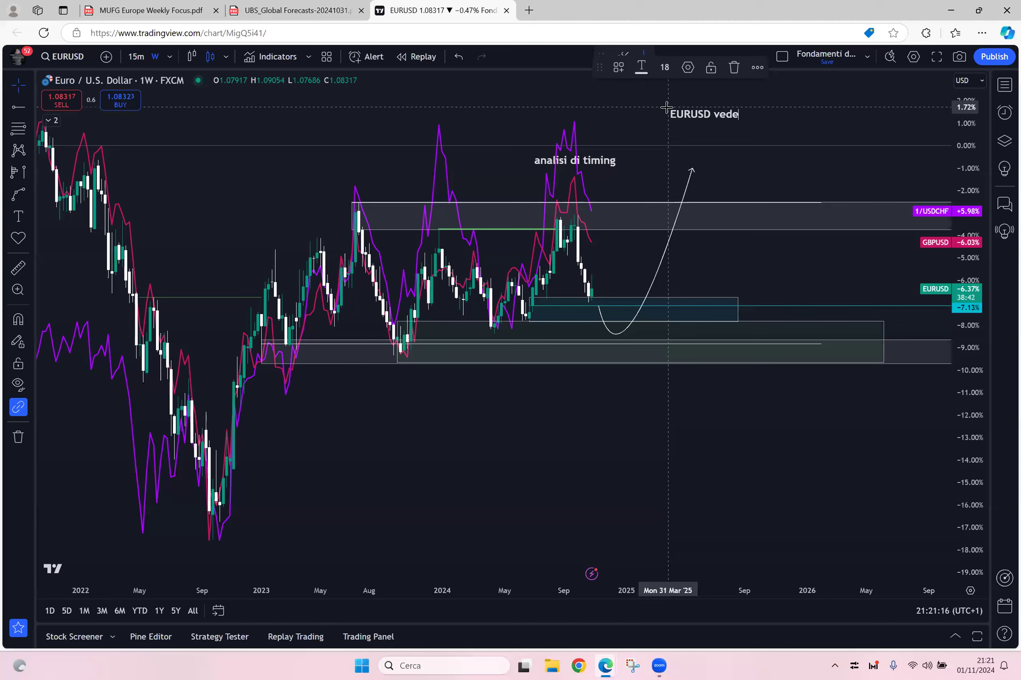
{"action": "type", "text": " crescita nel semestre"}
{"action": "key", "text": "Return"}
{"action": "type", "text": "successivo e"}
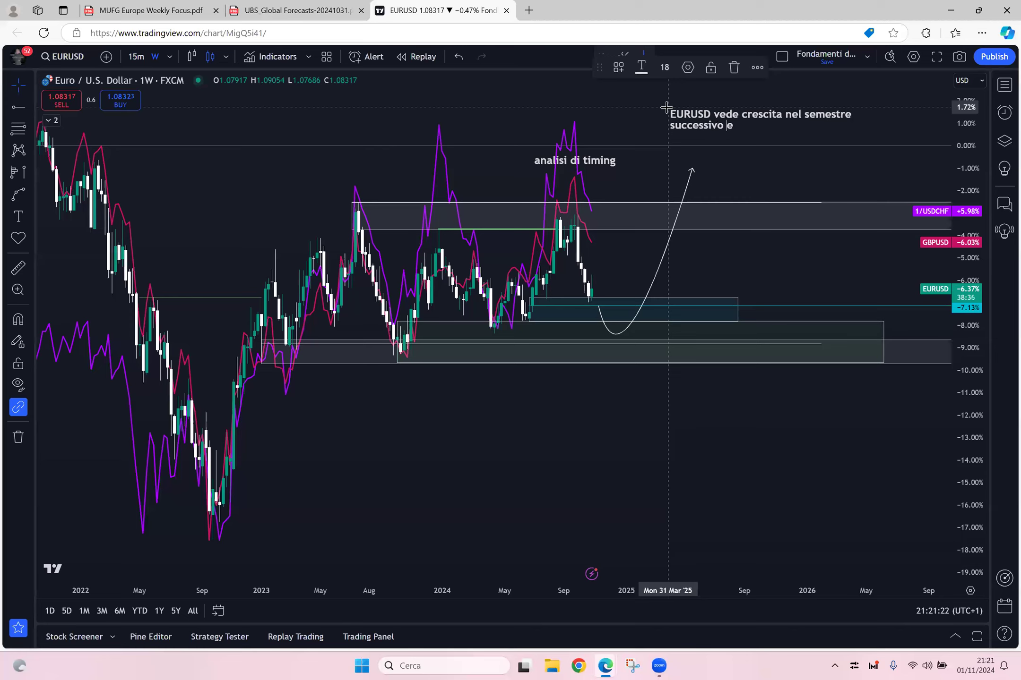
{"action": "type", "text": "d abbiamo una correlazion"}
{"action": "type", "text": "e"}
{"action": "key", "text": "Return"}
{"action": "type", "text": "storic"}
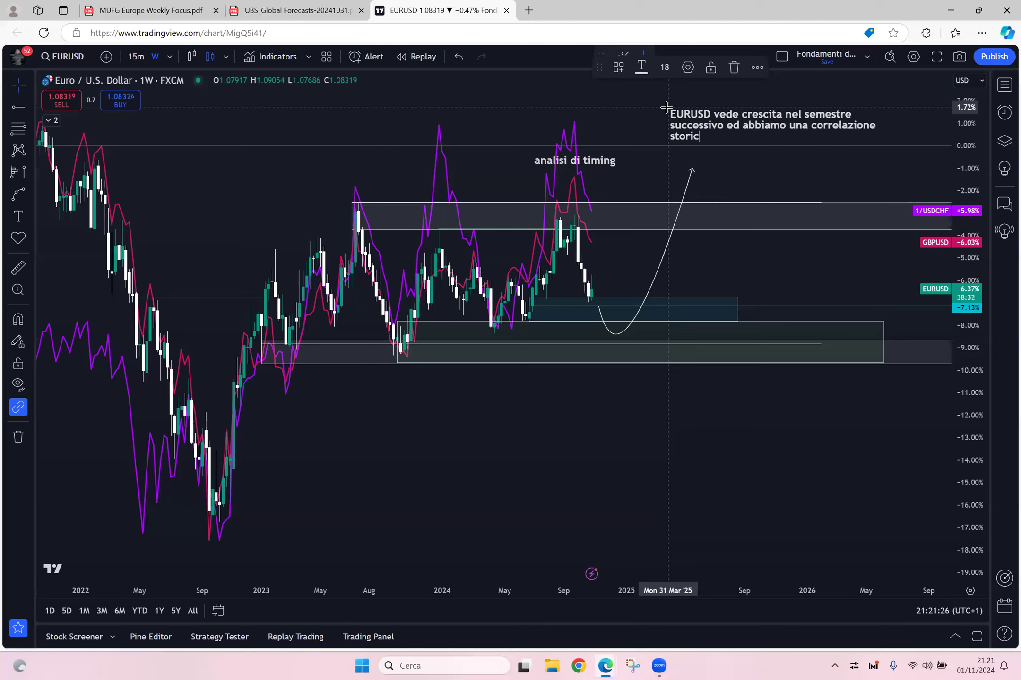
{"action": "type", "text": "a strutturale con GBPUSD"}
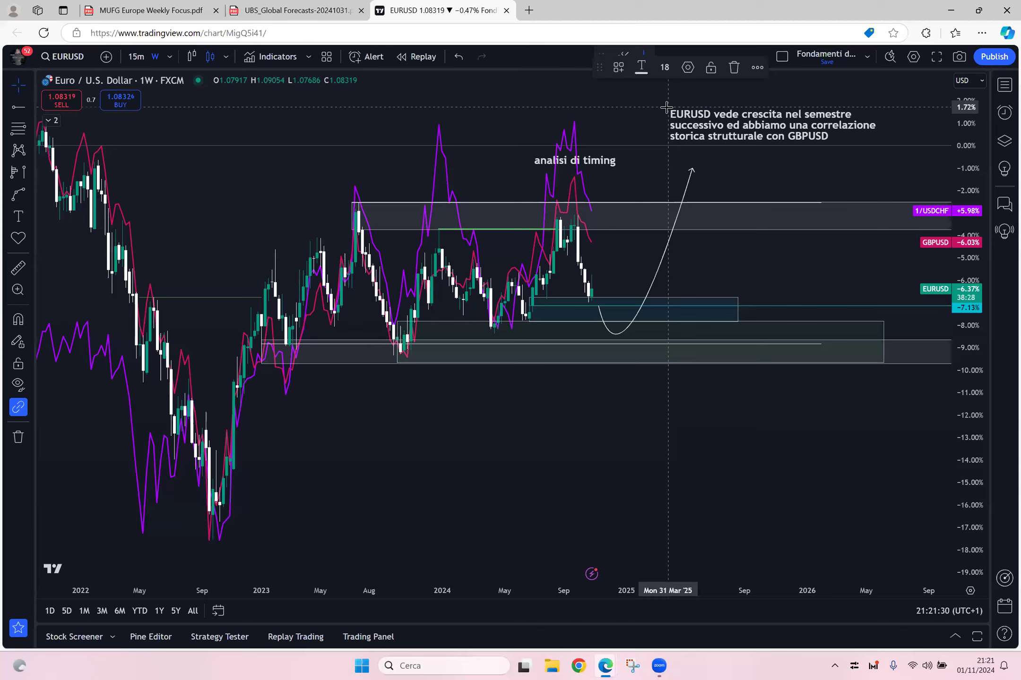
Step: Continue the note with "diretta secondo le proiezioni dati di GBPUSD dovremmo vedere UBS che fornisce una crescita nelle prospettive future."
{"action": "key", "text": "Return"}
{"action": "type", "text": "diretta secondo le proie"}
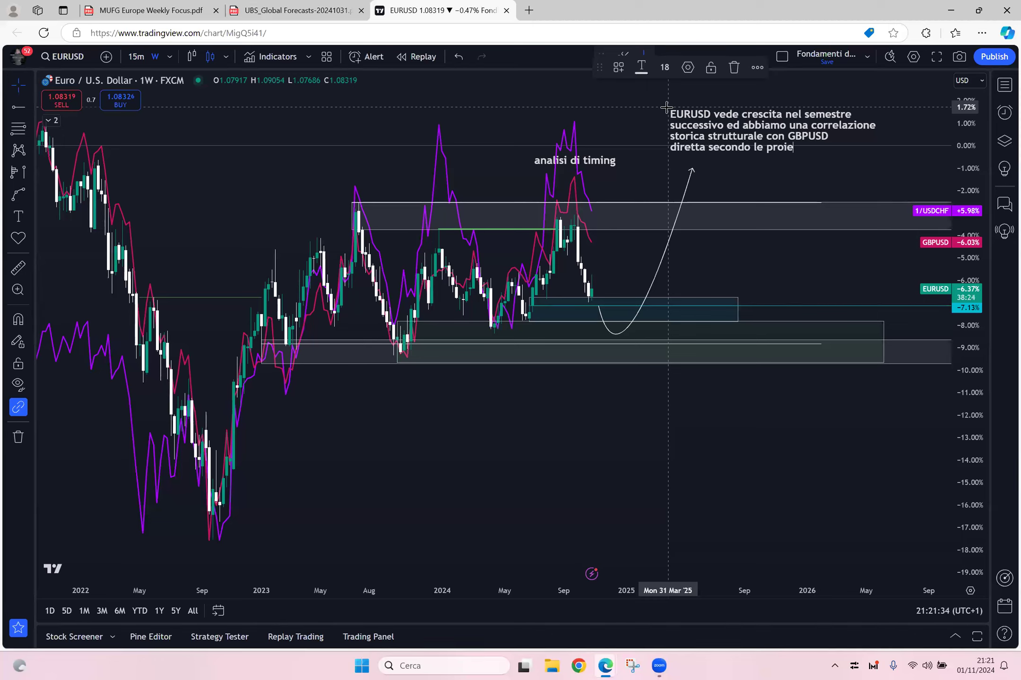
{"action": "type", "text": "zioni dati"}
{"action": "key", "text": "Return"}
{"action": "type", "text": "di GBPUSD dovremmo v"}
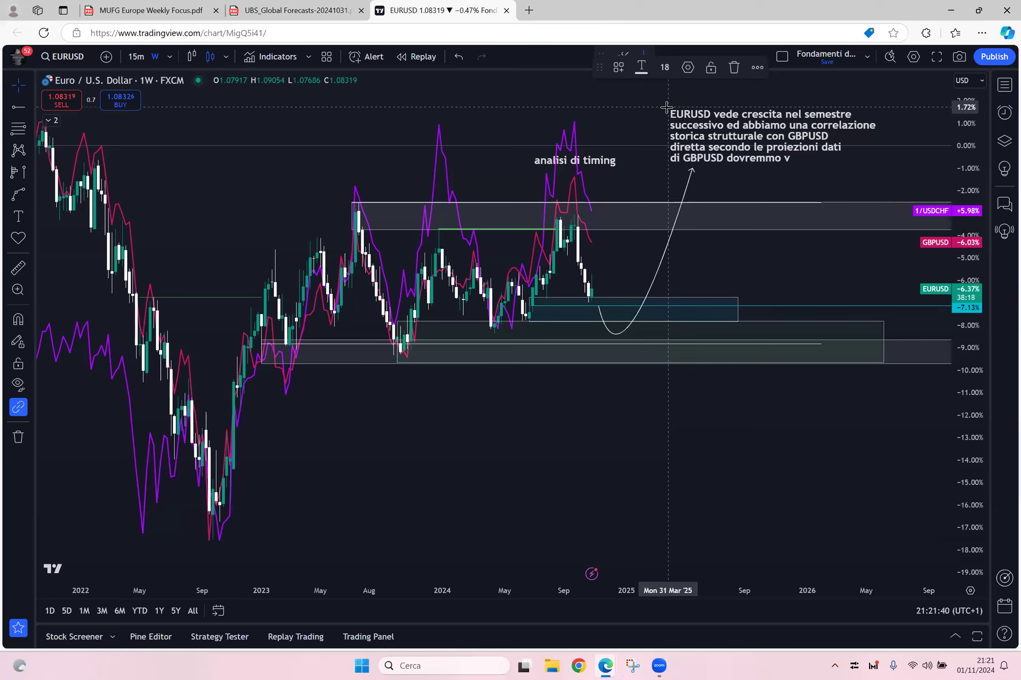
{"action": "type", "text": "edere UBS che fornisc"}
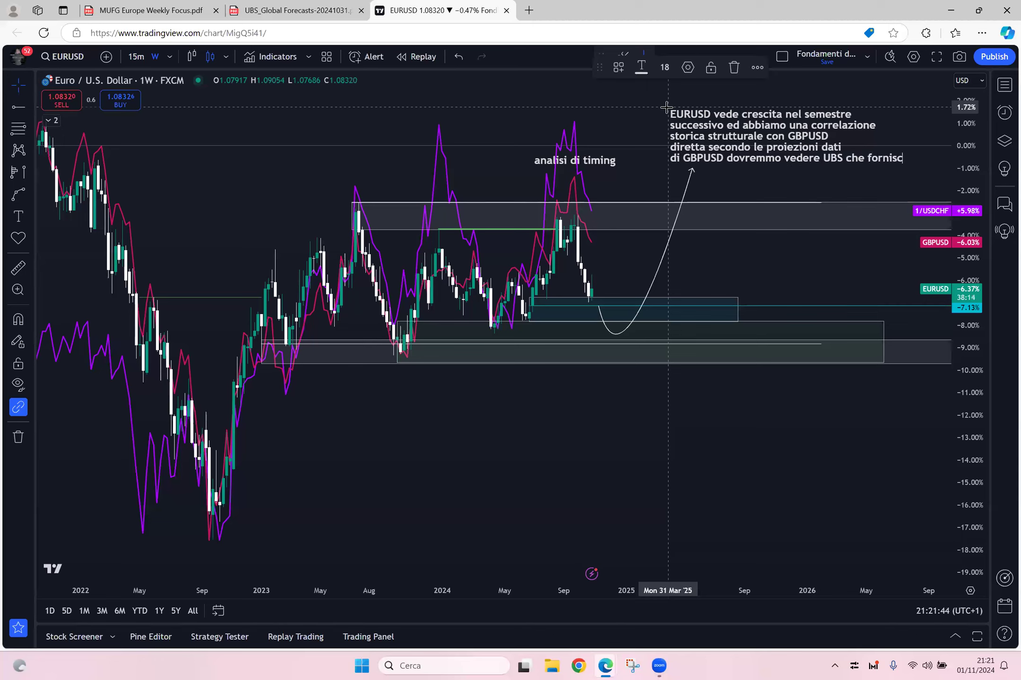
{"action": "type", "text": "e una cre"}
{"action": "key", "text": "BackSpace"}
{"action": "type", "text": "escita nelle prospettive"}
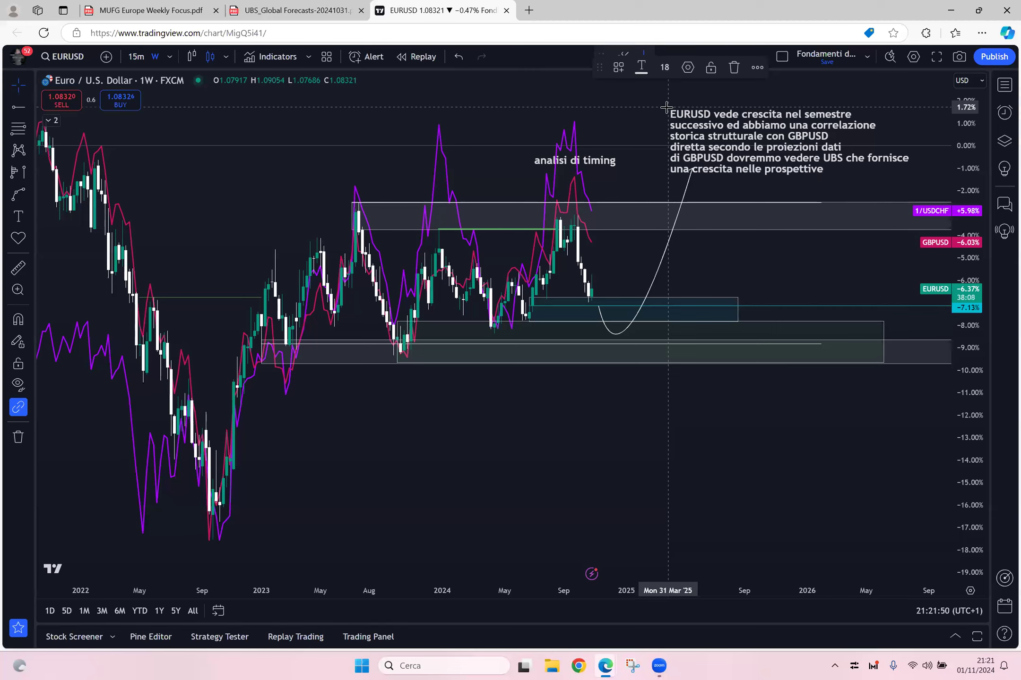
{"action": "type", "text": " future."}
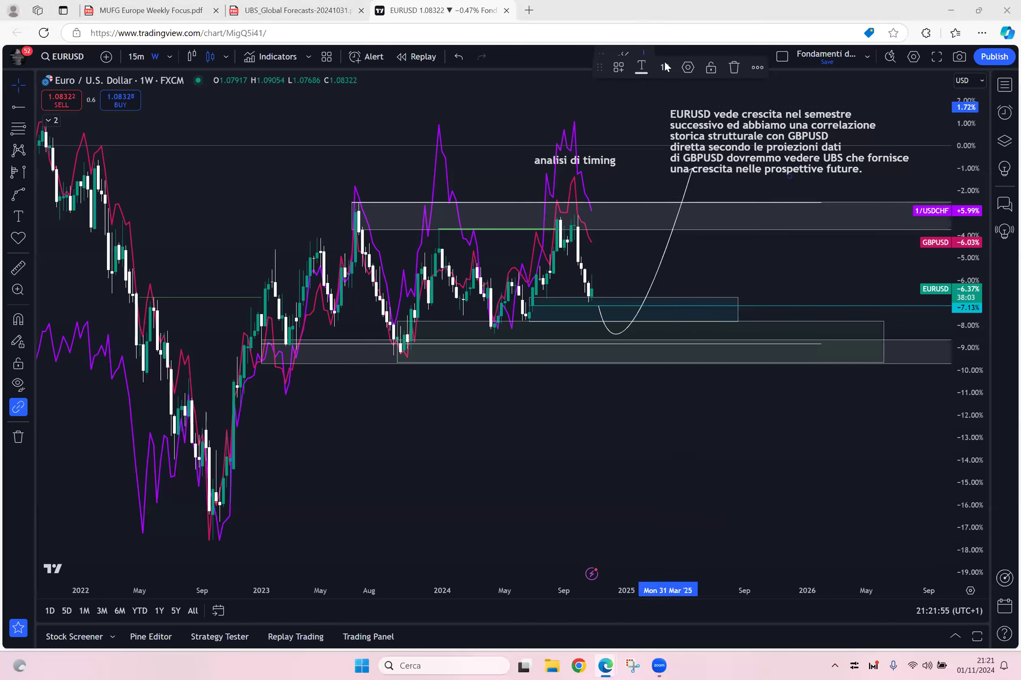
{"action": "left_click", "coordinate": [832, 168]}
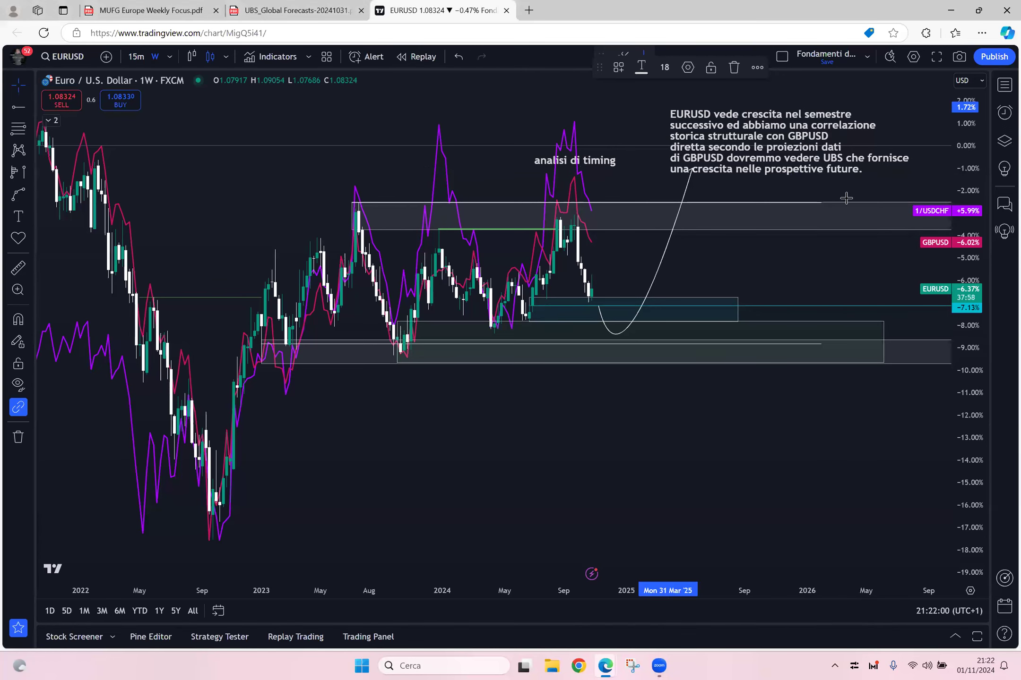
Step: Add a second paragraph to the note, "Su una correlazione inversa ovvero USDCHF proiezione di ribasso", and shift the note slightly higher
{"action": "type", "text": "Su una correlazione inversa ovvero USDCHF"}
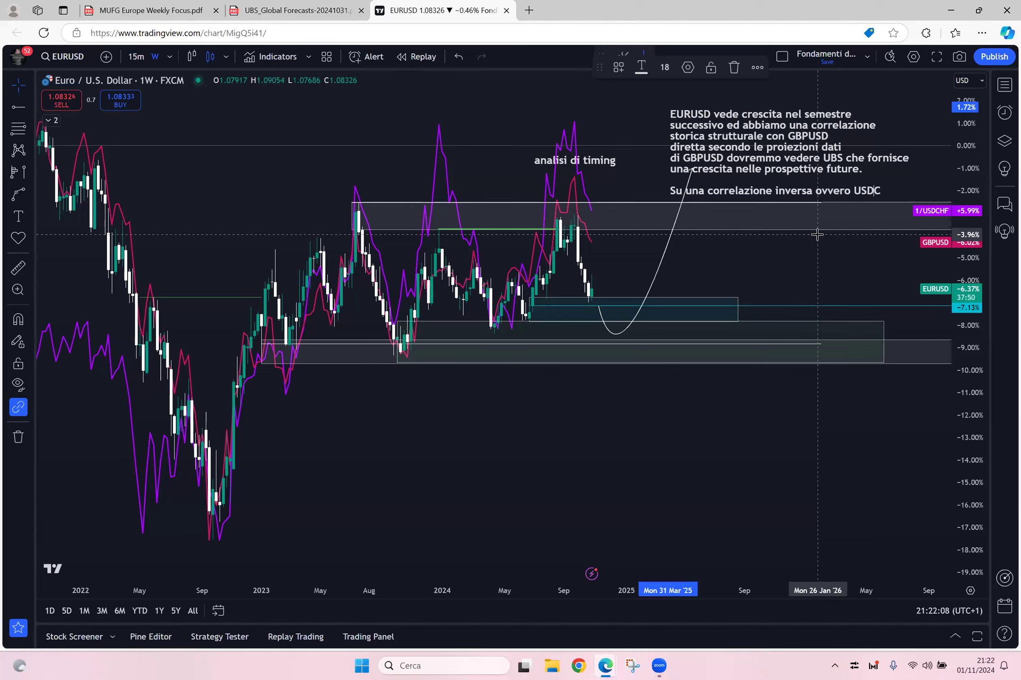
{"action": "left_click", "coordinate": [870, 224]}
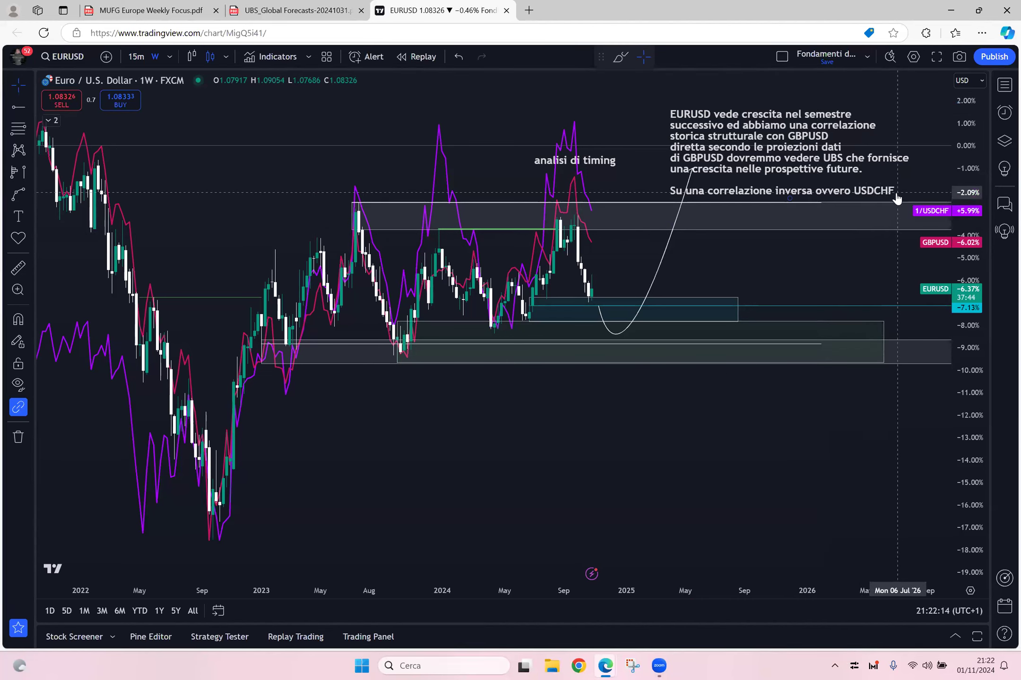
{"action": "left_click", "coordinate": [897, 188]}
{"action": "double_click", "coordinate": [897, 191]}
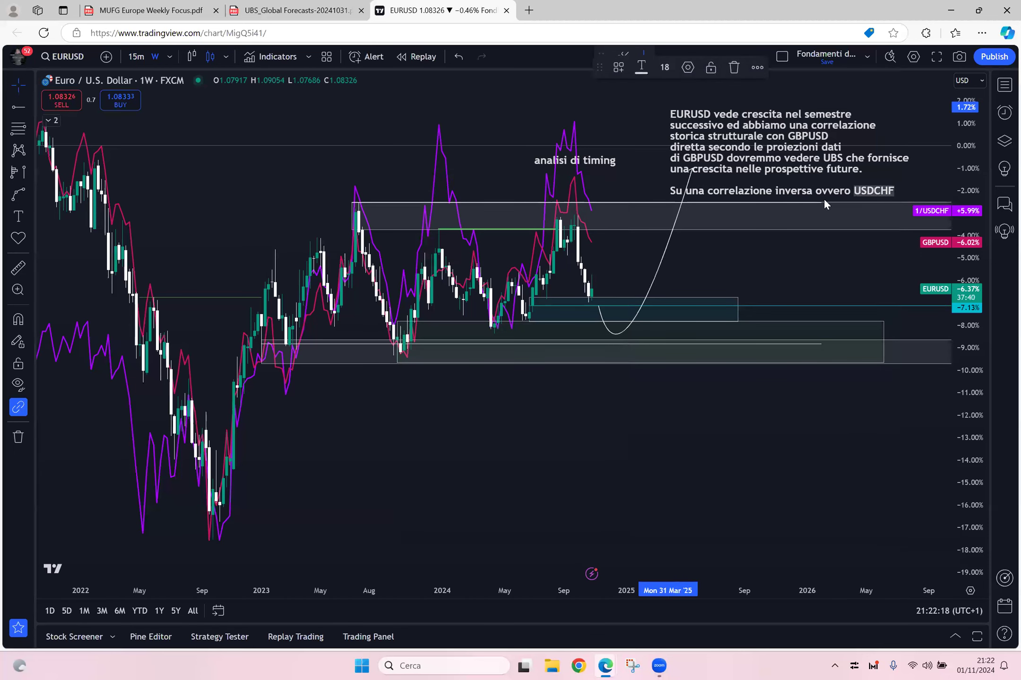
{"action": "left_click", "coordinate": [893, 191]}
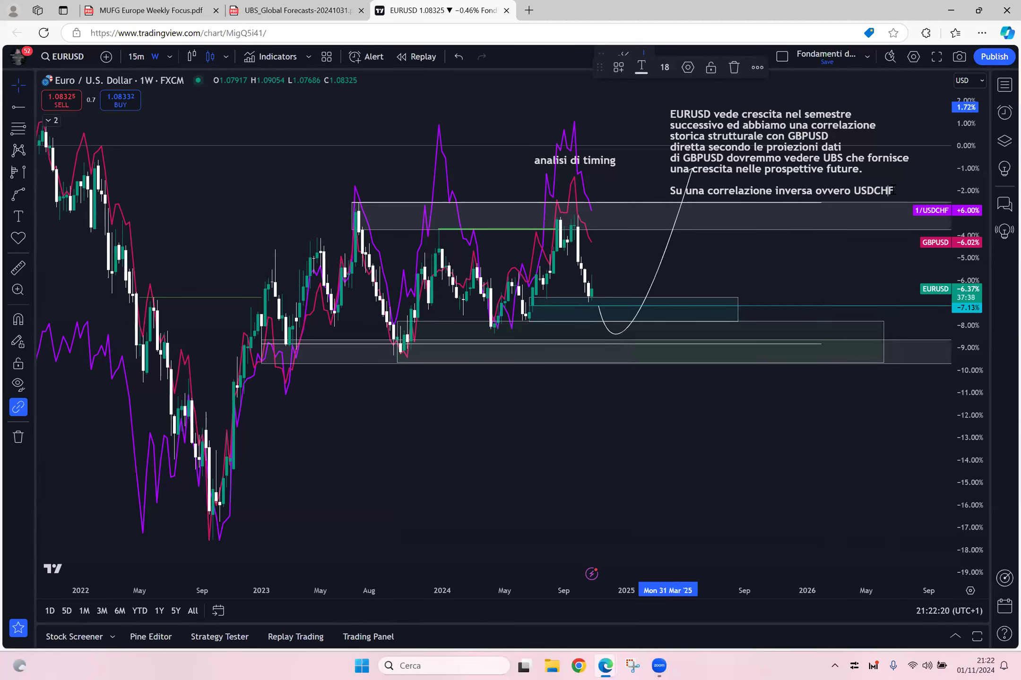
{"action": "type", "text": "proiezione"}
{"action": "key", "text": "Return"}
{"action": "type", "text": "di ri"}
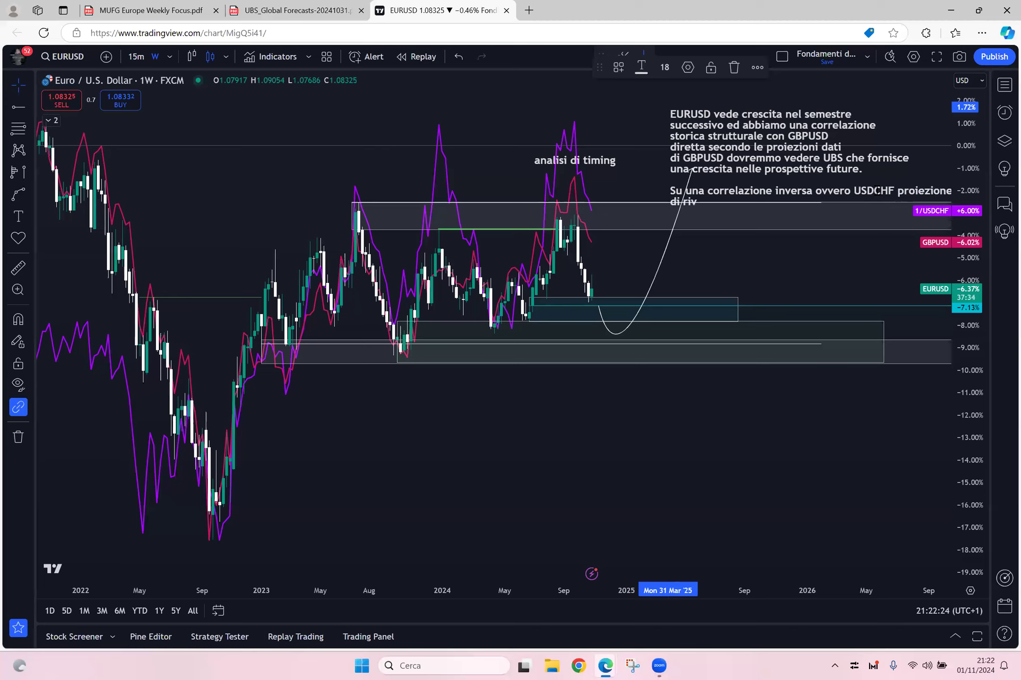
{"action": "type", "text": "basso"}
{"action": "left_click", "coordinate": [838, 258]}
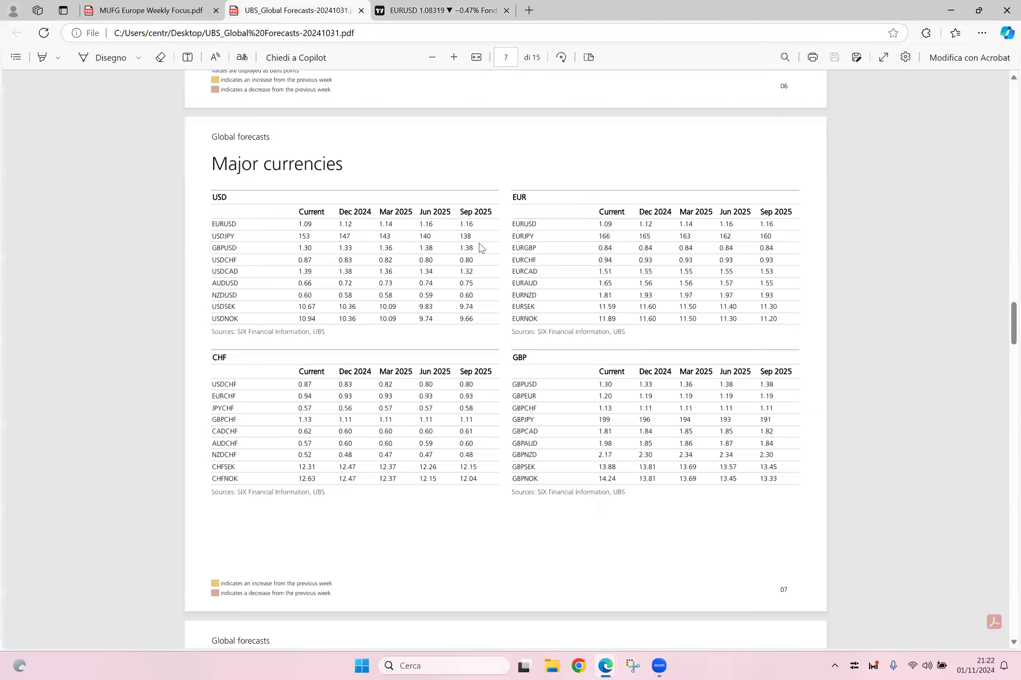
Step: Review the GBPUSD, USDCHF and EURUSD forecast rows through Sep 2025 on the Major currencies page of the UBS report
{"action": "left_click", "coordinate": [324, 10]}
{"action": "left_click_drag", "start_coordinate": [300, 246], "coordinate": [472, 249]}
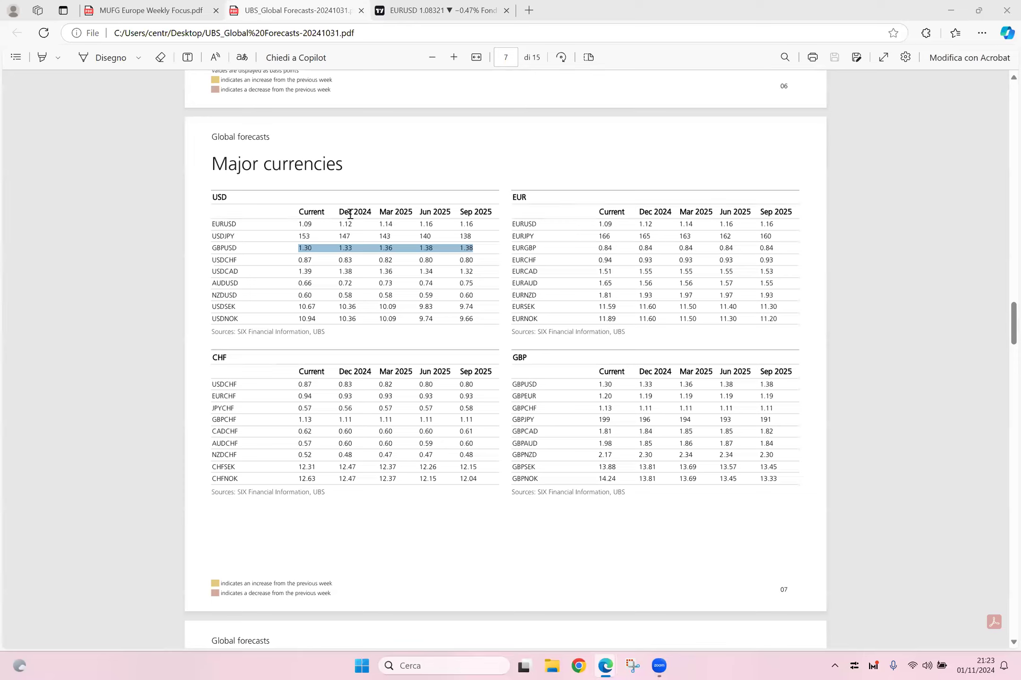
{"action": "left_click", "coordinate": [329, 261]}
{"action": "left_click_drag", "start_coordinate": [330, 261], "coordinate": [478, 263]}
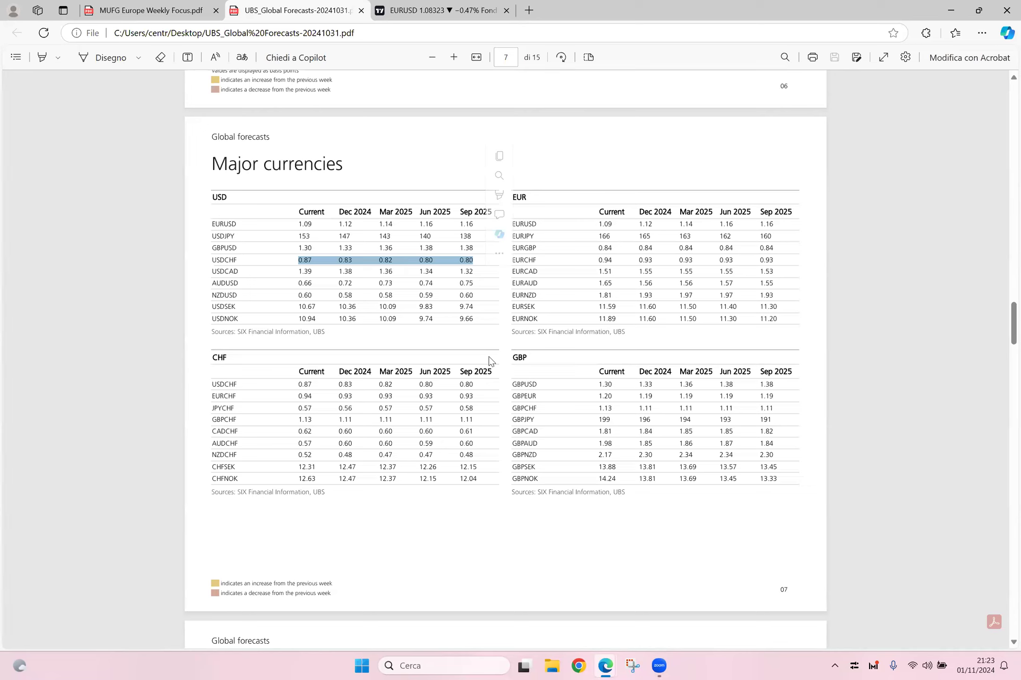
{"action": "left_click", "coordinate": [382, 252]}
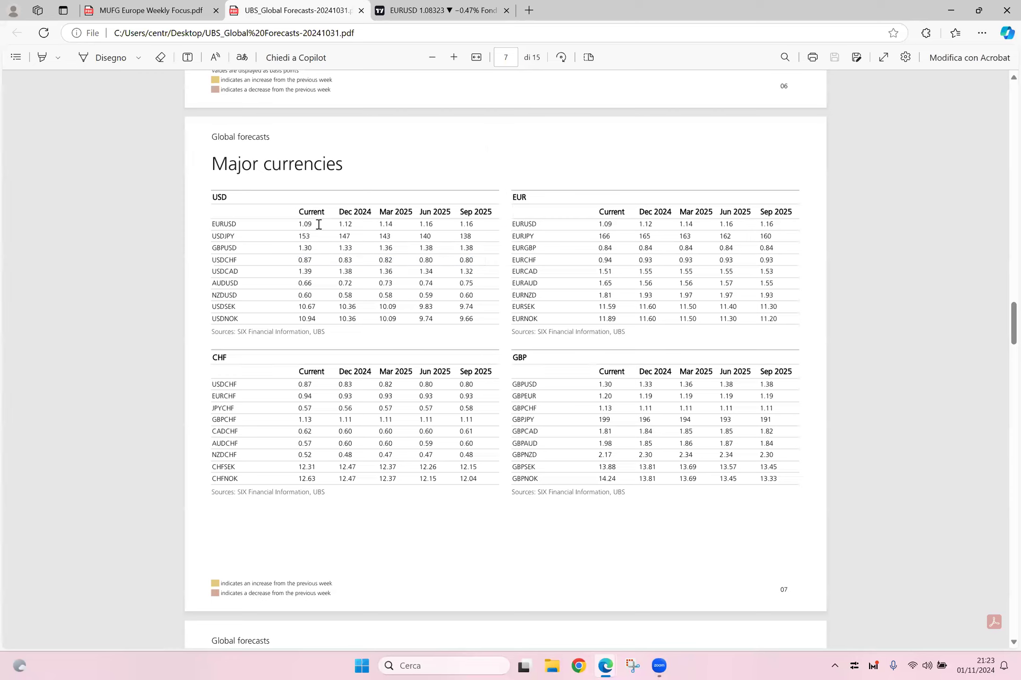
{"action": "left_click_drag", "start_coordinate": [293, 224], "coordinate": [313, 224]}
{"action": "left_click_drag", "start_coordinate": [427, 222], "coordinate": [478, 228]}
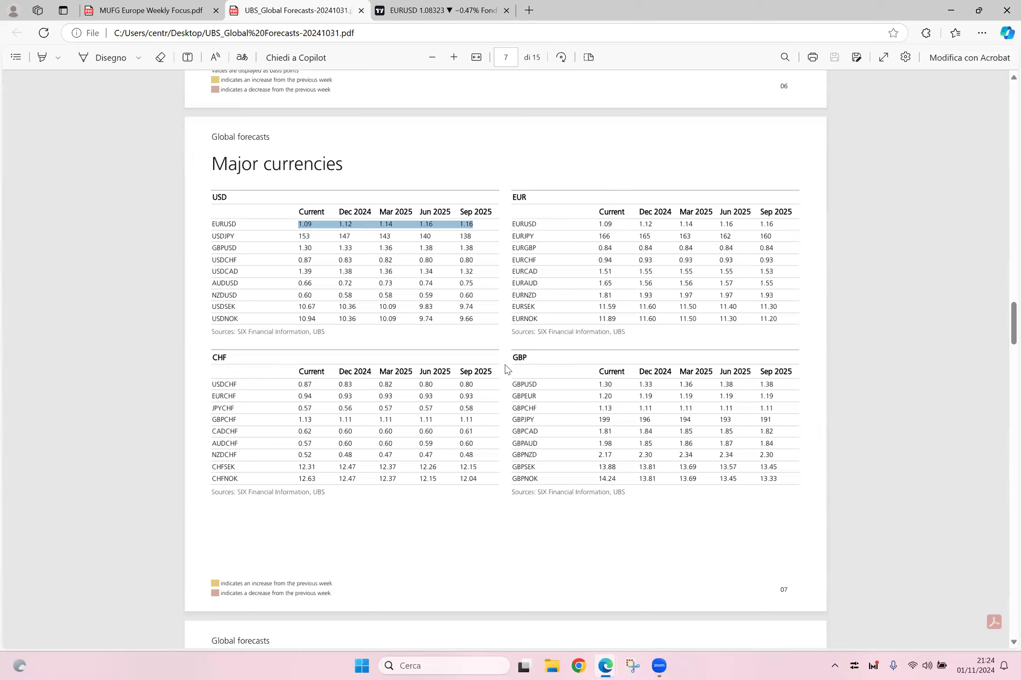
{"action": "left_click_drag", "start_coordinate": [297, 248], "coordinate": [476, 249]}
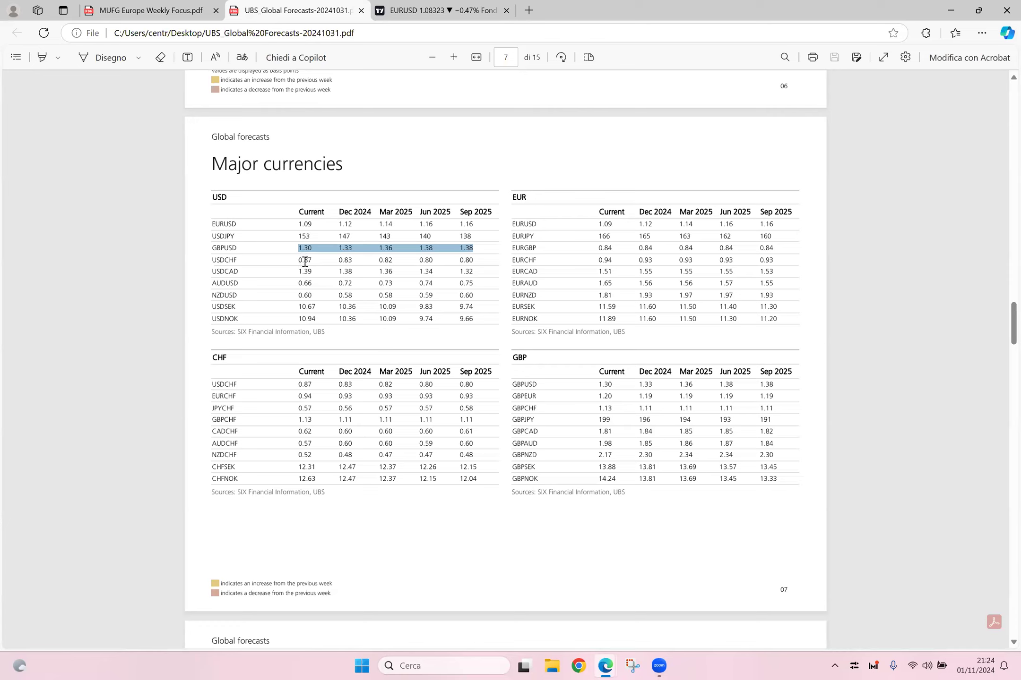
{"action": "left_click_drag", "start_coordinate": [299, 260], "coordinate": [354, 274]}
{"action": "left_click", "coordinate": [353, 274]}
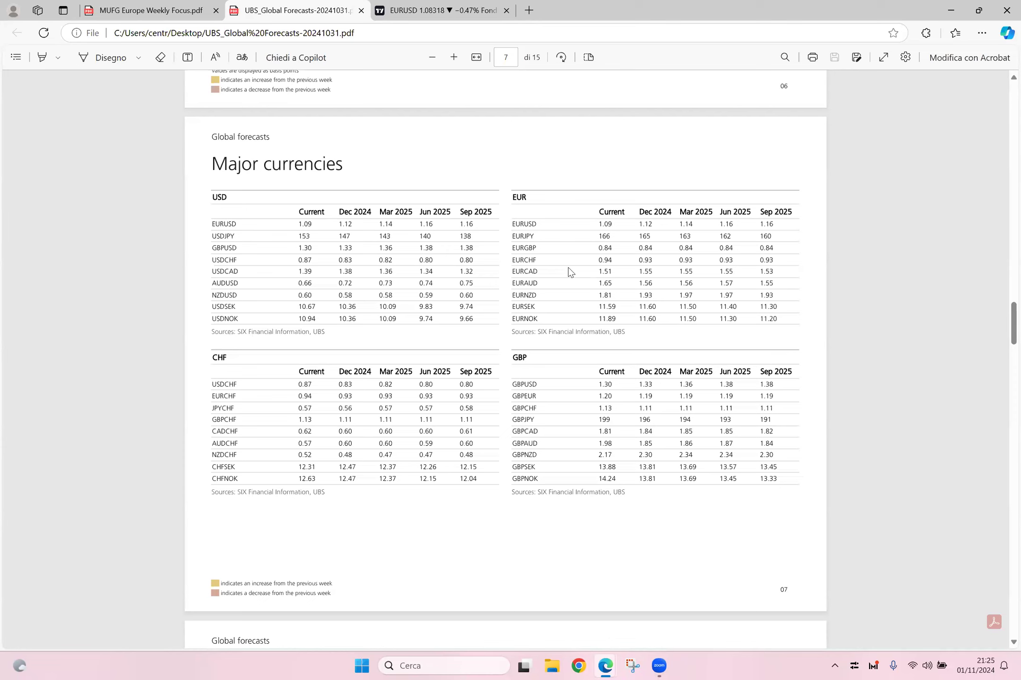
Step: Return to the EURUSD chart and hide the GBPUSD and 1/USDCHF comparison overlays
{"action": "left_click", "coordinate": [395, 14]}
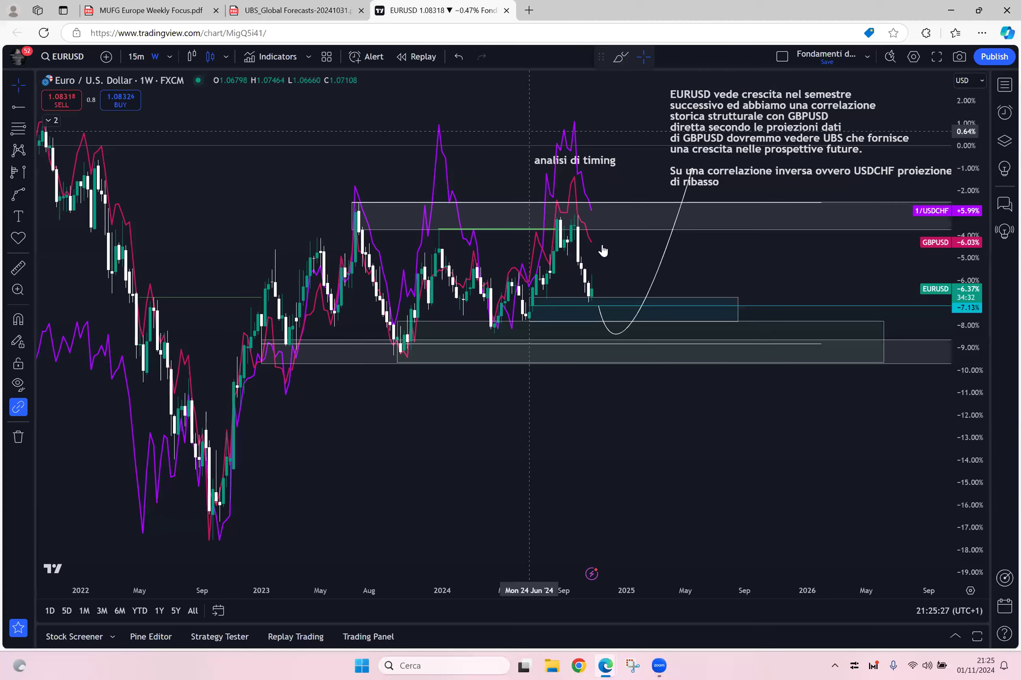
{"action": "left_click", "coordinate": [52, 122]}
{"action": "left_click", "coordinate": [120, 122]}
{"action": "left_click", "coordinate": [134, 135]}
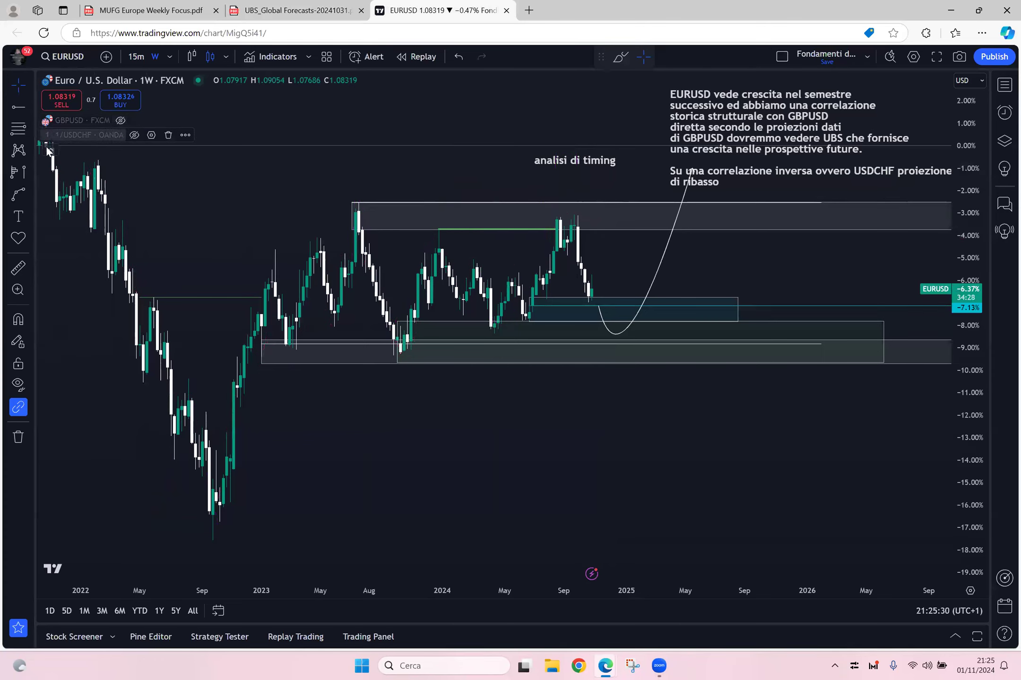
Step: Draw a white horizontal ray from the July 2023 peak across the upper grey zone, at about 0.55%
{"action": "left_click_drag", "start_coordinate": [289, 172], "coordinate": [233, 138]}
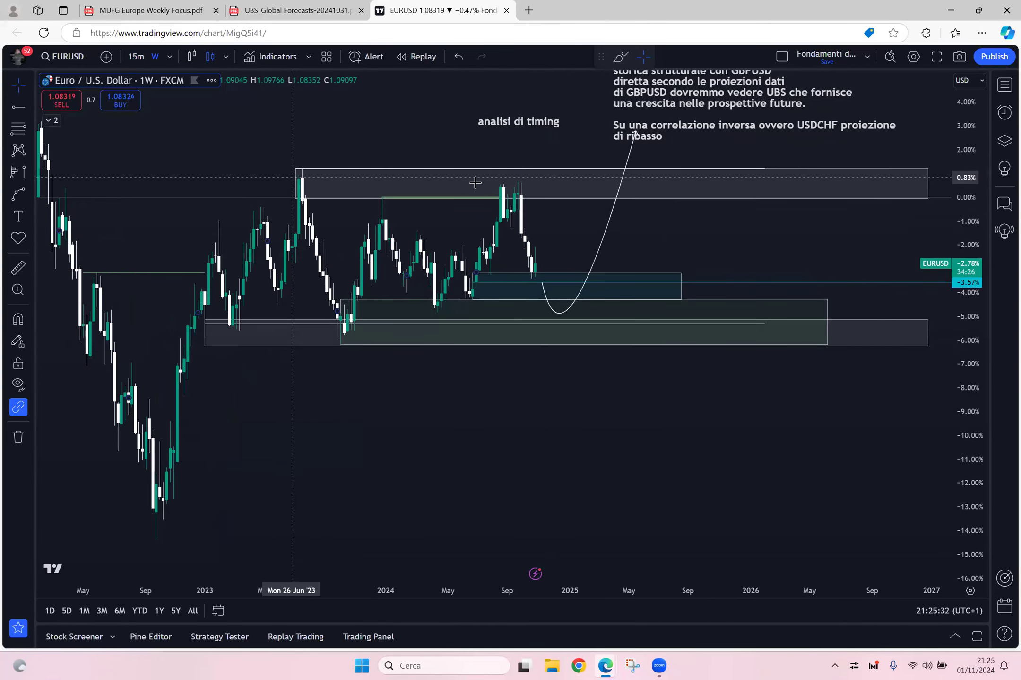
{"action": "left_click", "coordinate": [18, 106]}
{"action": "left_click", "coordinate": [90, 267]}
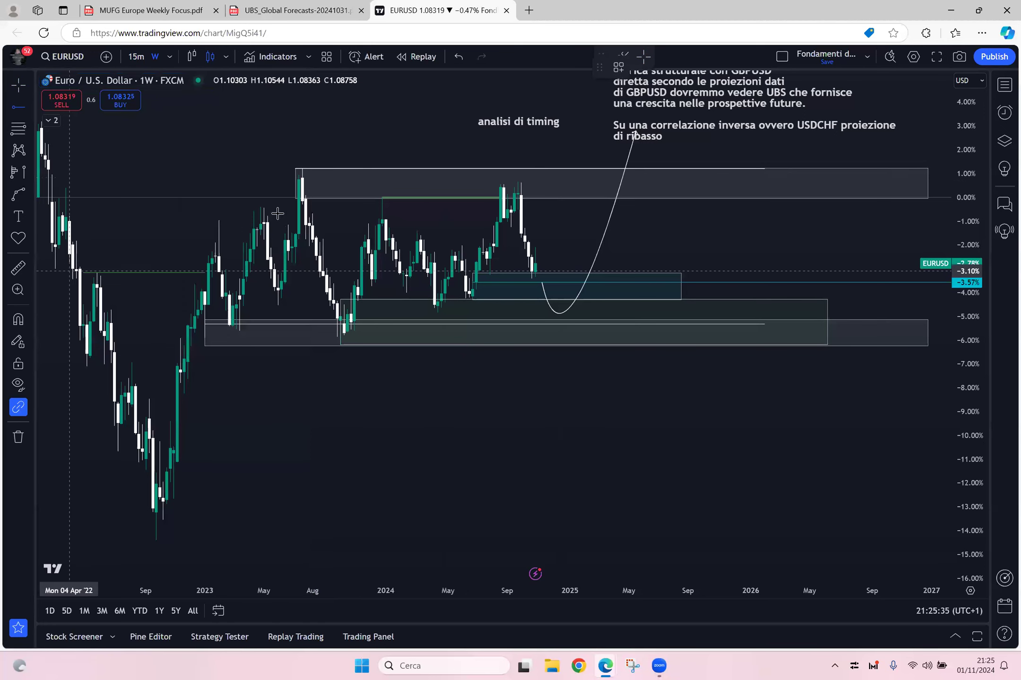
{"action": "left_click", "coordinate": [295, 184]}
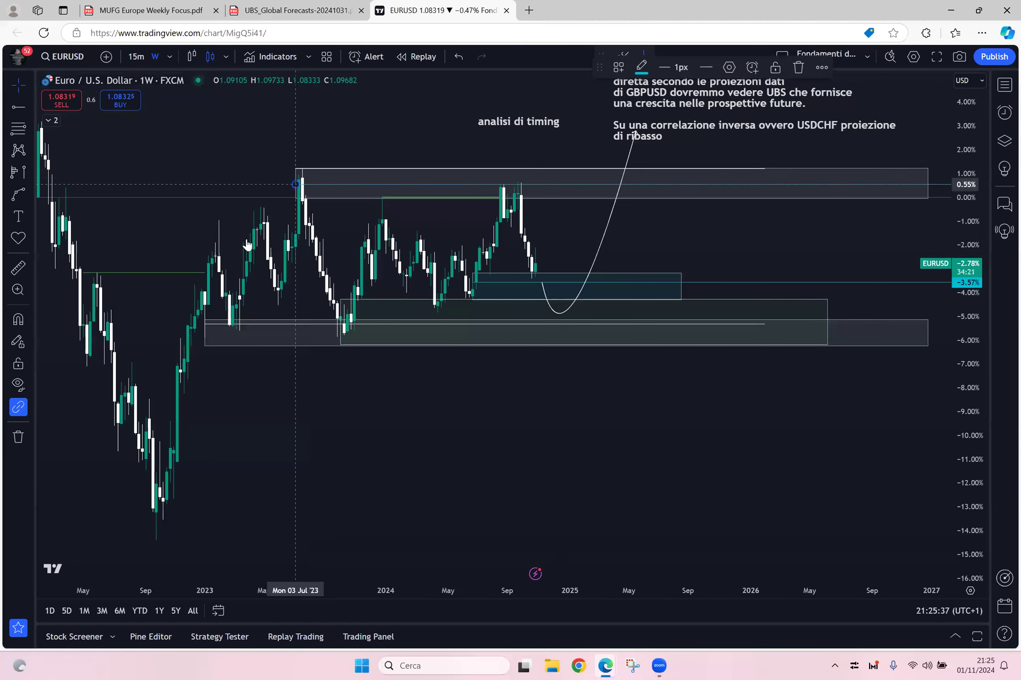
{"action": "left_click", "coordinate": [642, 67]}
{"action": "left_click", "coordinate": [641, 93]}
{"action": "left_click", "coordinate": [470, 133]}
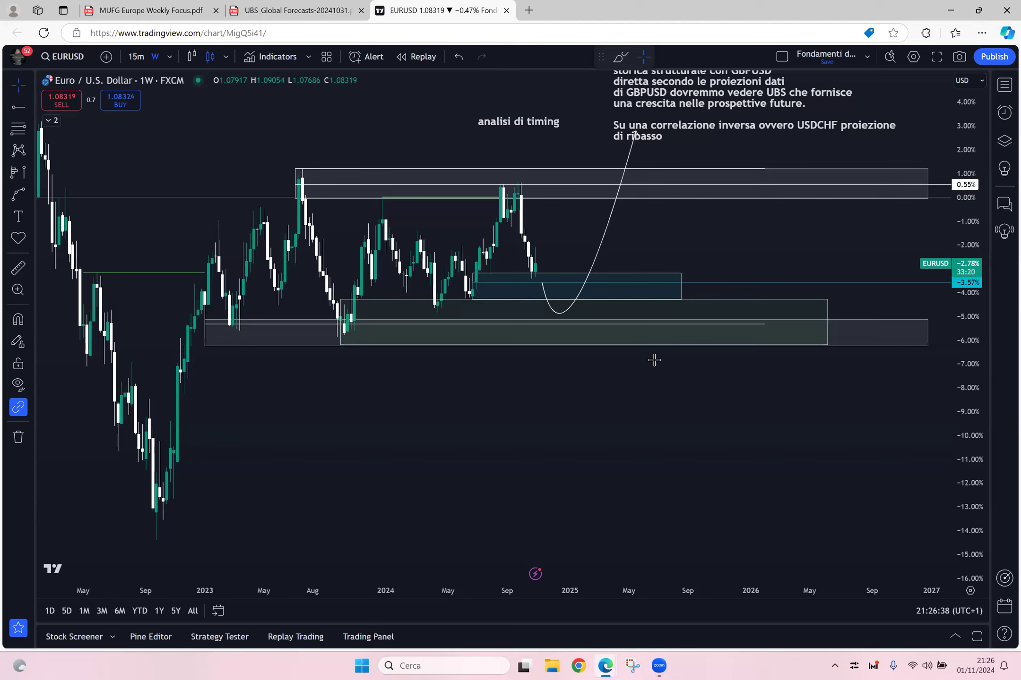
Step: Examine the Precious Metals forecasts on the Commodities page of the UBS report
{"action": "left_click", "coordinate": [319, 3]}
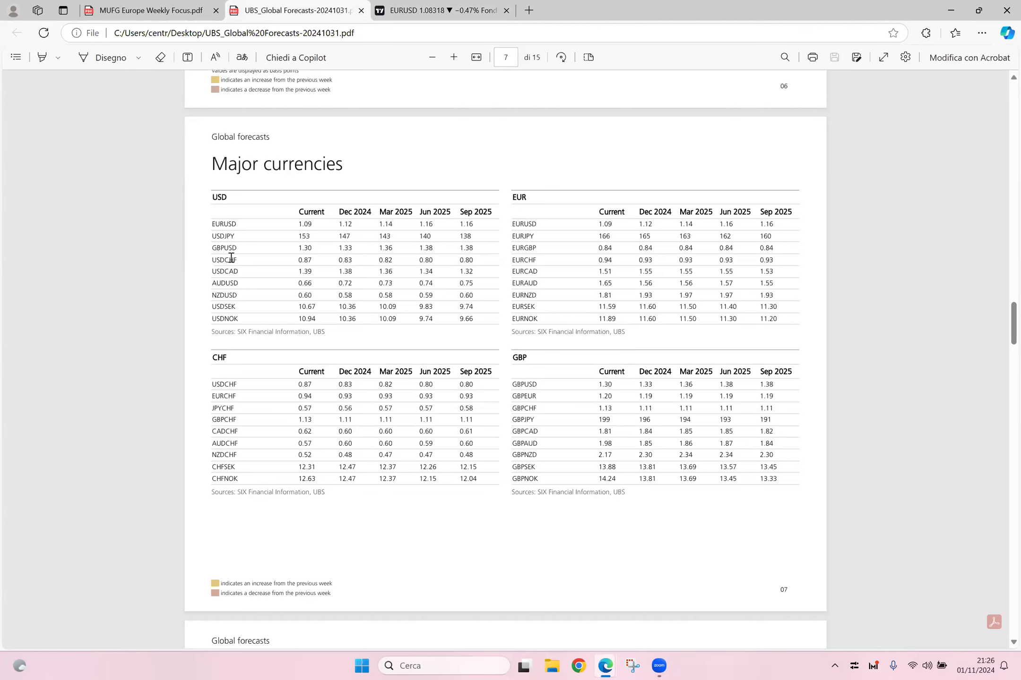
{"action": "scroll", "coordinate": [599, 447], "scroll_direction": "down", "scroll_amount": 8}
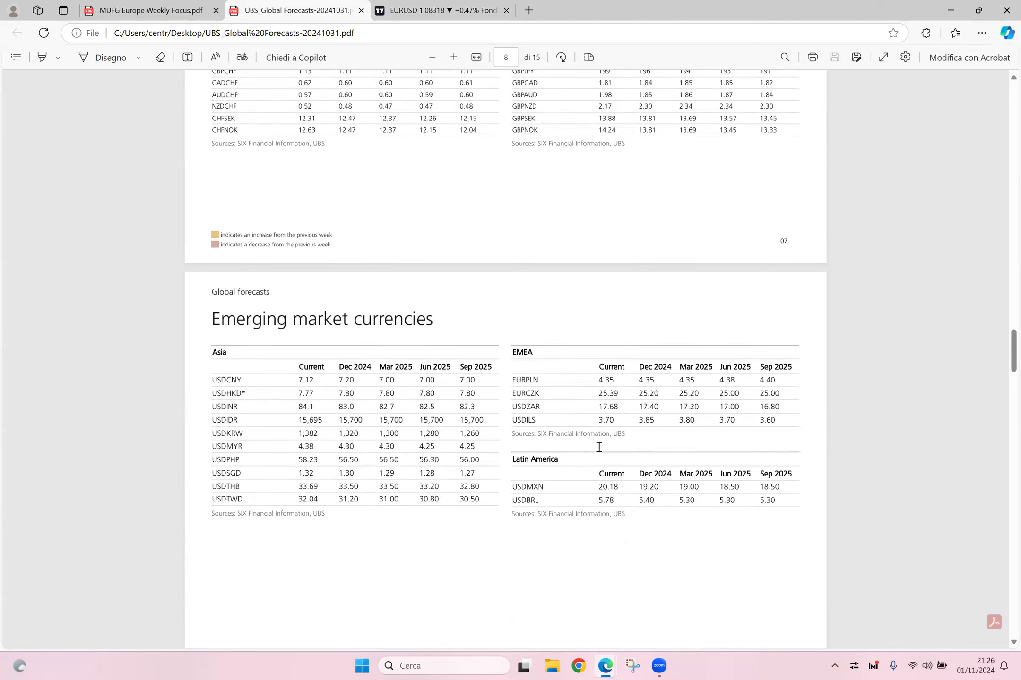
{"action": "scroll", "coordinate": [599, 447], "scroll_direction": "down", "scroll_amount": 8}
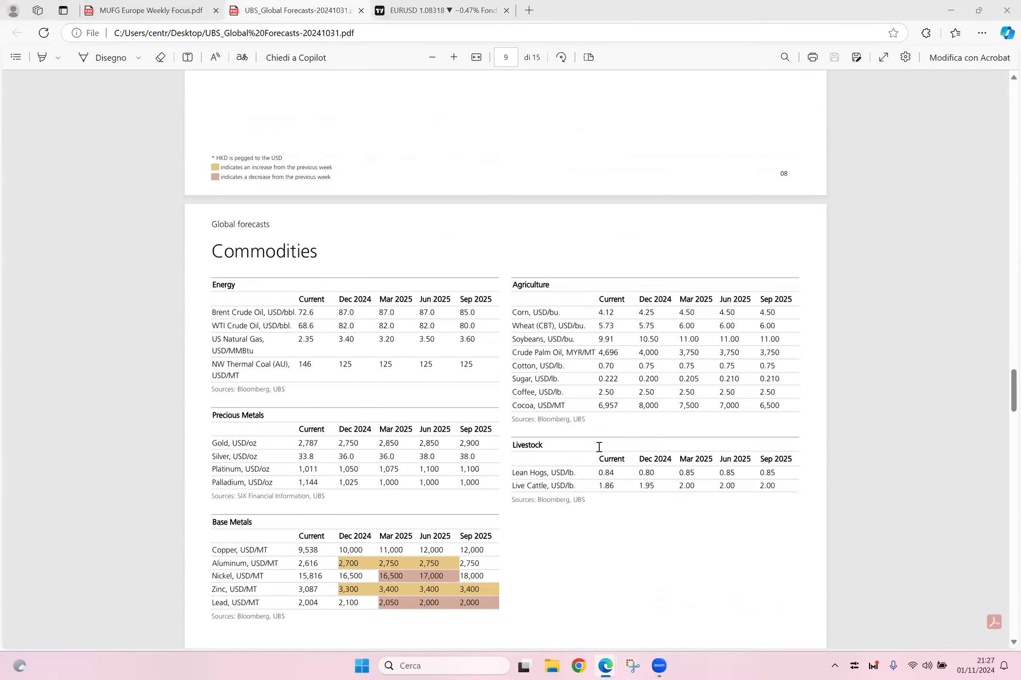
{"action": "scroll", "coordinate": [613, 469], "scroll_direction": "down", "scroll_amount": 1}
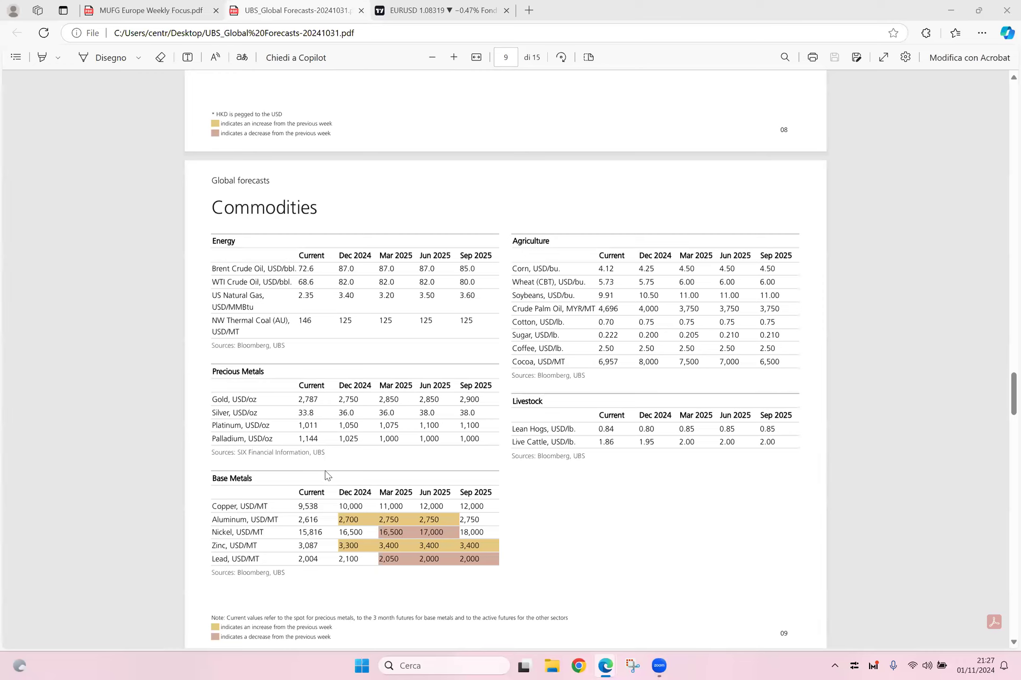
{"action": "left_click_drag", "start_coordinate": [296, 400], "coordinate": [484, 456]}
{"action": "left_click", "coordinate": [484, 459]}
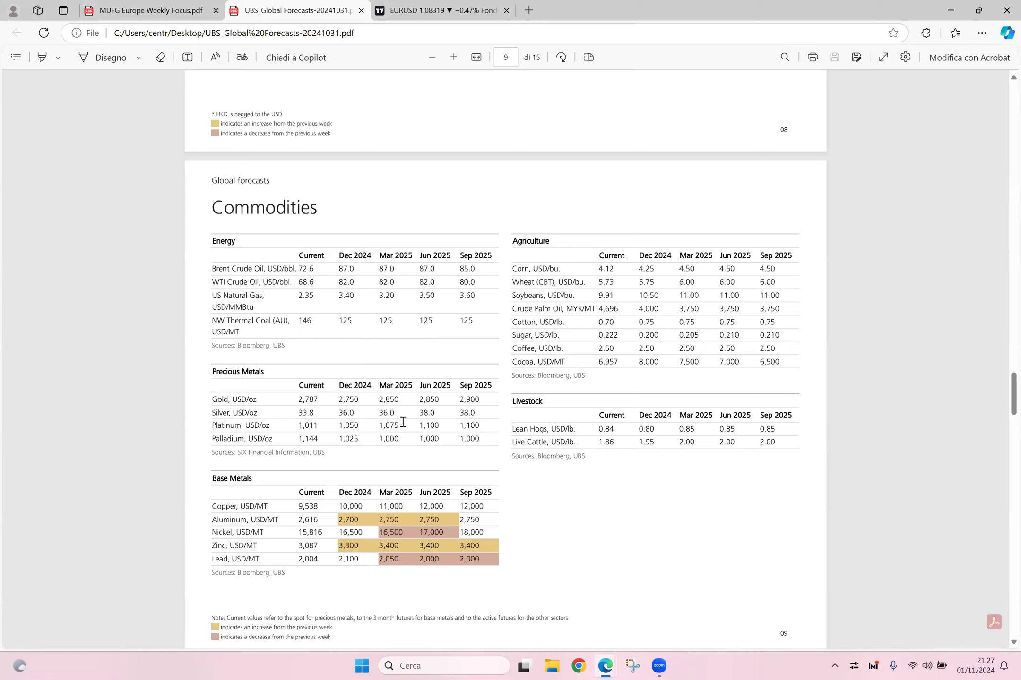
Step: Highlight the gold forecasts for Mar and Jun 2025, as well as the Dec 2024 one, in the Precious Metals table
{"action": "left_click_drag", "start_coordinate": [379, 400], "coordinate": [436, 420]}
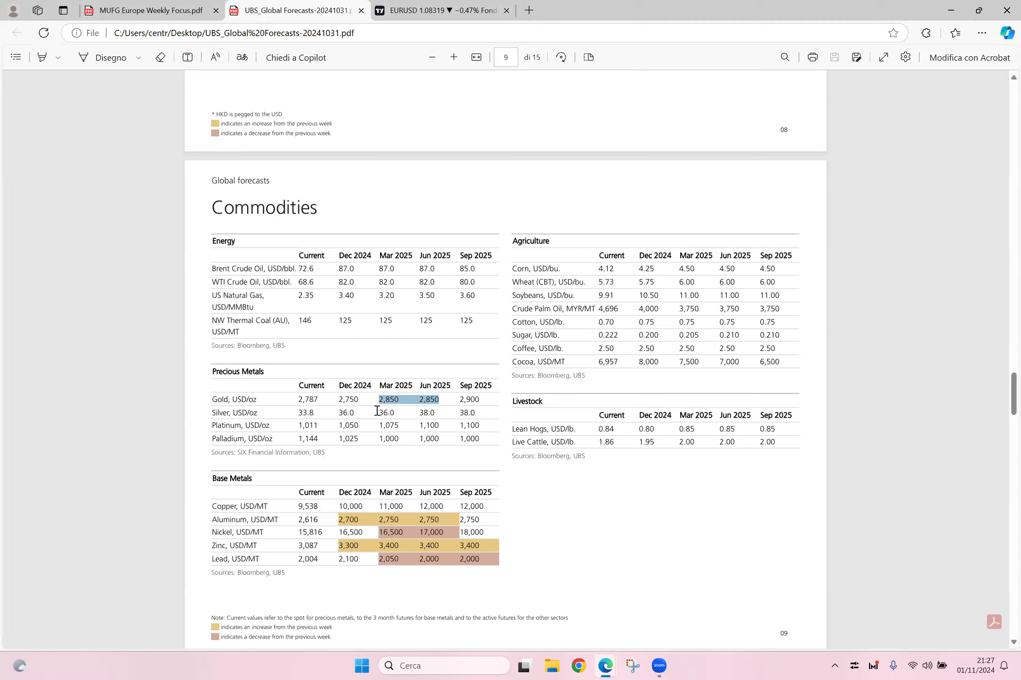
{"action": "left_click", "coordinate": [355, 407]}
{"action": "left_click_drag", "start_coordinate": [338, 400], "coordinate": [361, 402]}
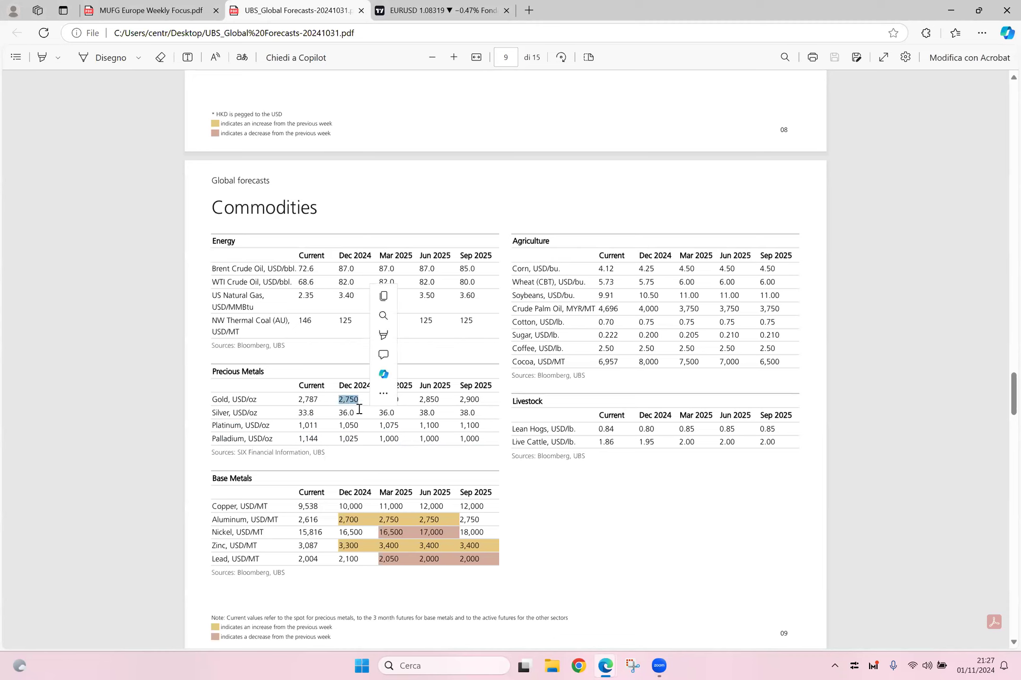
{"action": "left_click", "coordinate": [360, 410]}
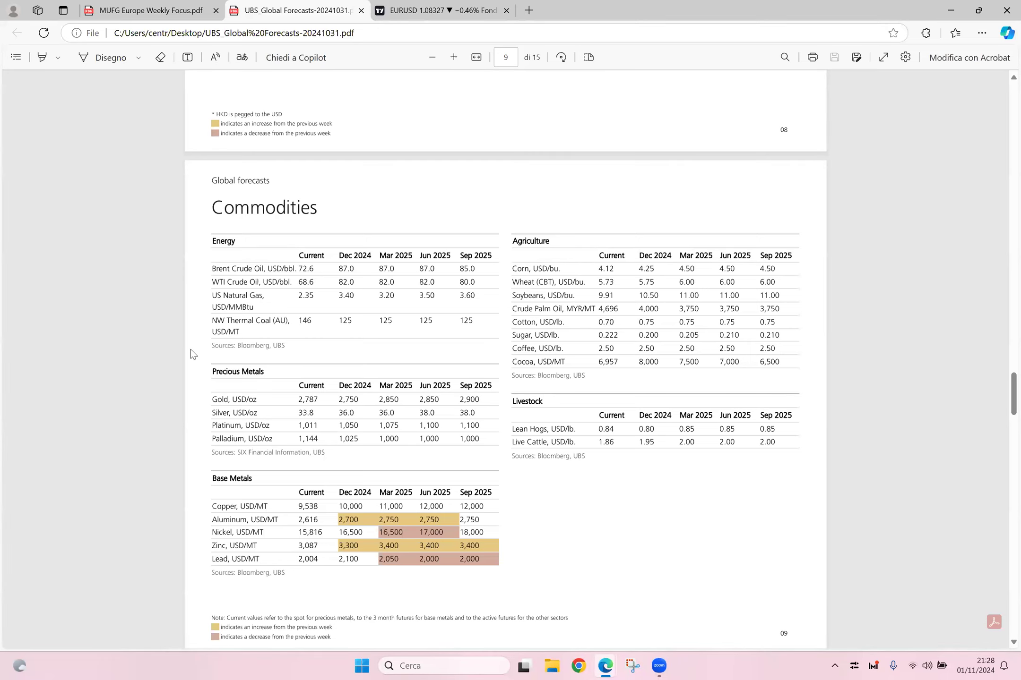
Step: Return to the TradingView chart and load the COPPER (XCUUSD) symbol from CAPITALCOM
{"action": "left_click", "coordinate": [403, 14]}
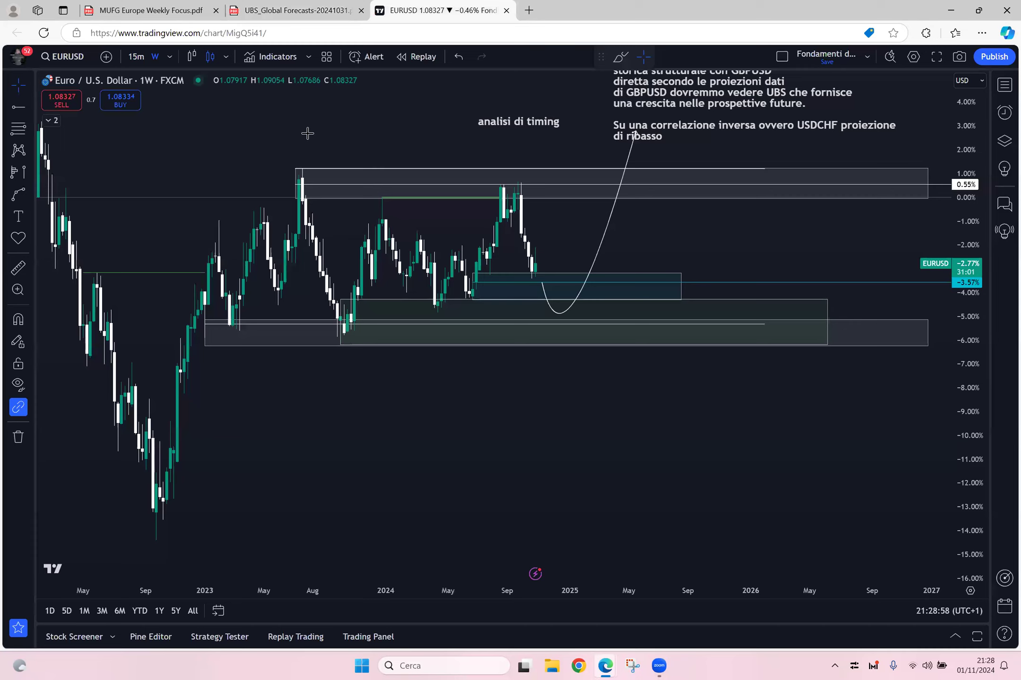
{"action": "left_click", "coordinate": [57, 57]}
{"action": "type", "text": "XA"}
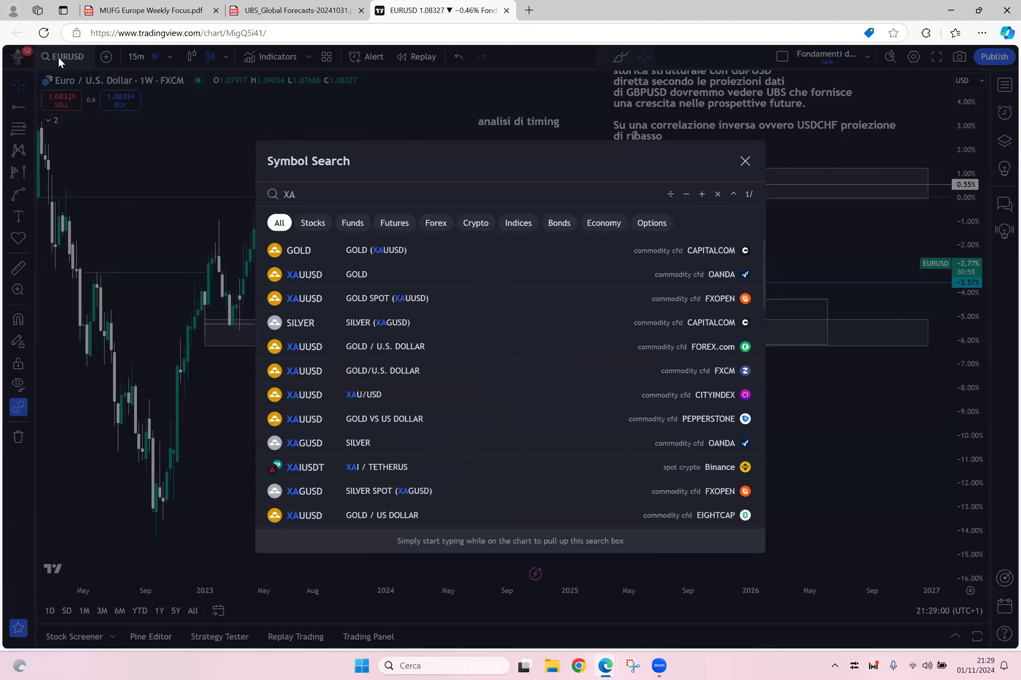
{"action": "key", "text": "BackSpace"}
{"action": "key", "text": "BackSpace"}
{"action": "type", "text": "COP"}
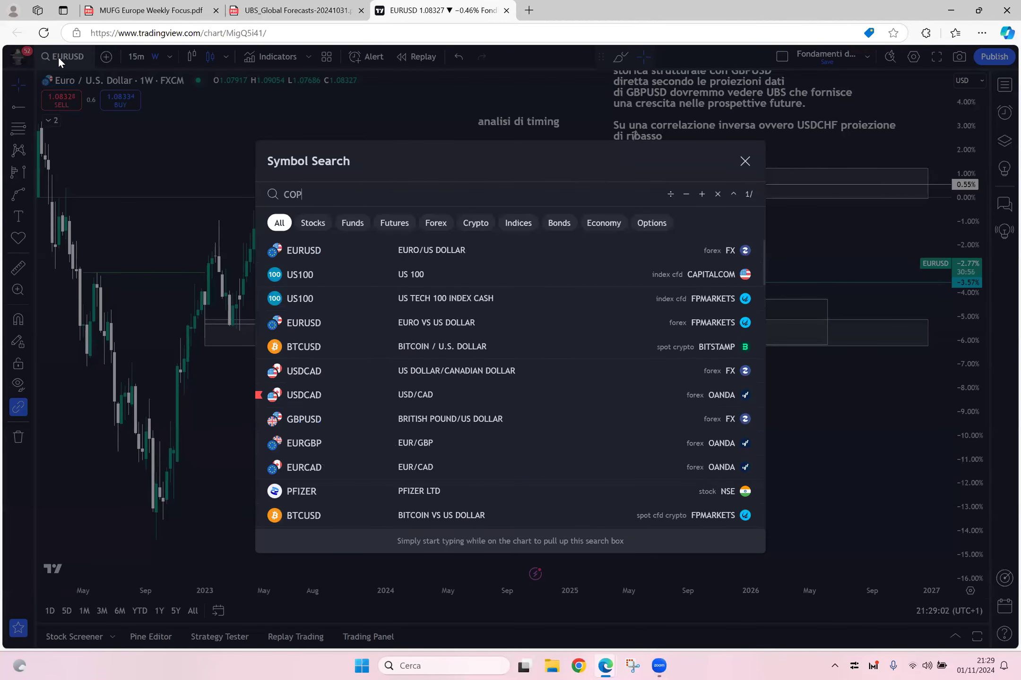
{"action": "type", "text": "PER"}
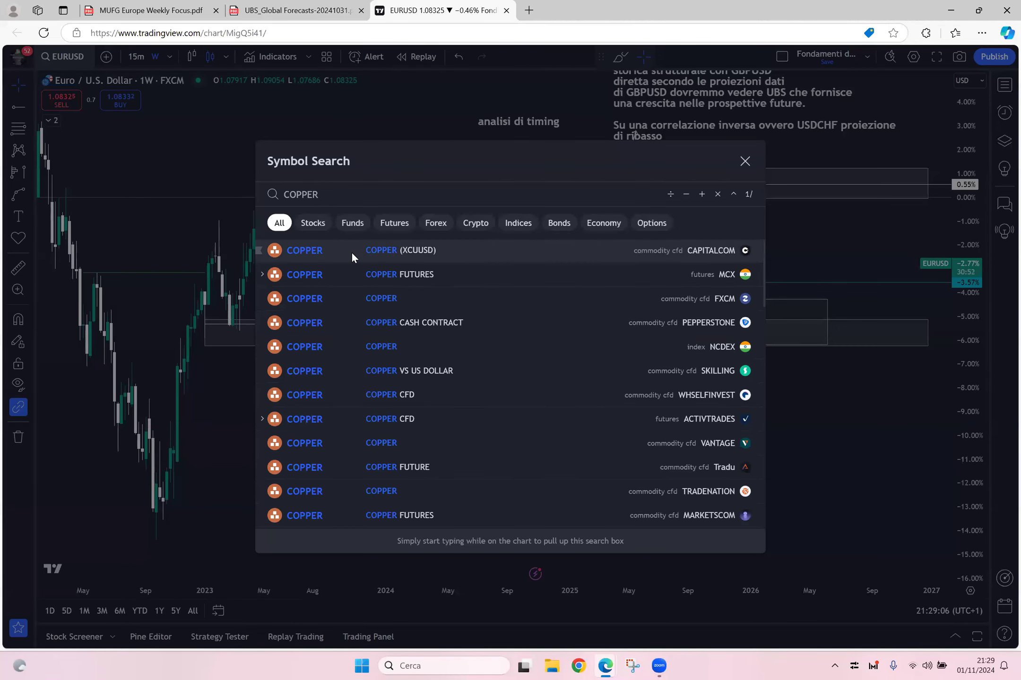
{"action": "left_click", "coordinate": [352, 256]}
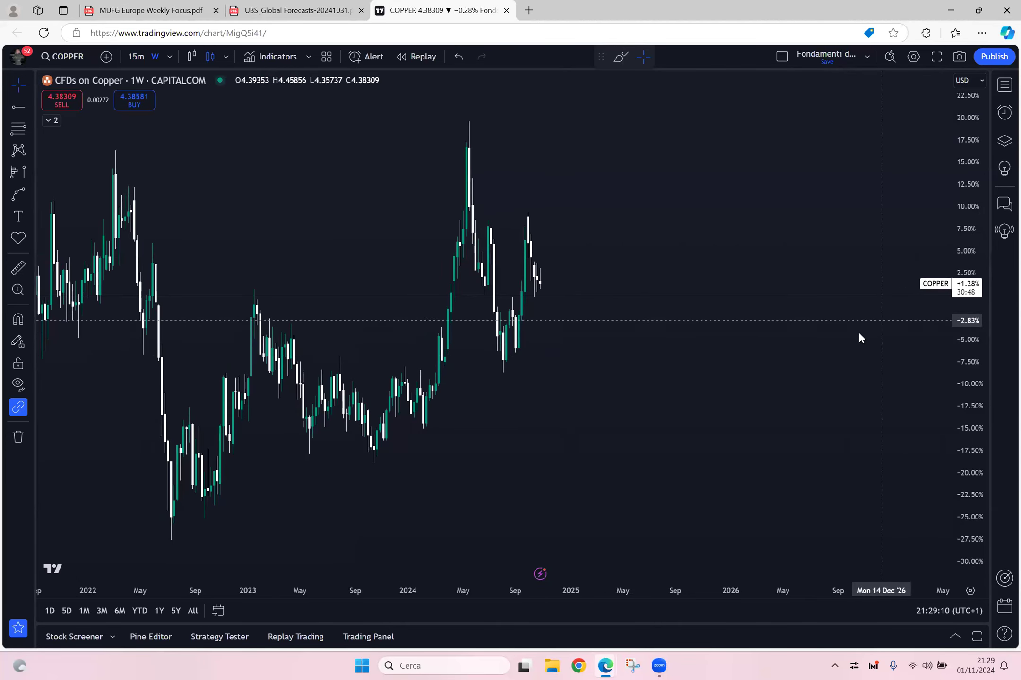
Step: Draw two green horizontal trend lines from March 2024 to March 2025, at about 8.5% and 12.45%
{"action": "left_click_drag", "start_coordinate": [858, 332], "coordinate": [960, 358]}
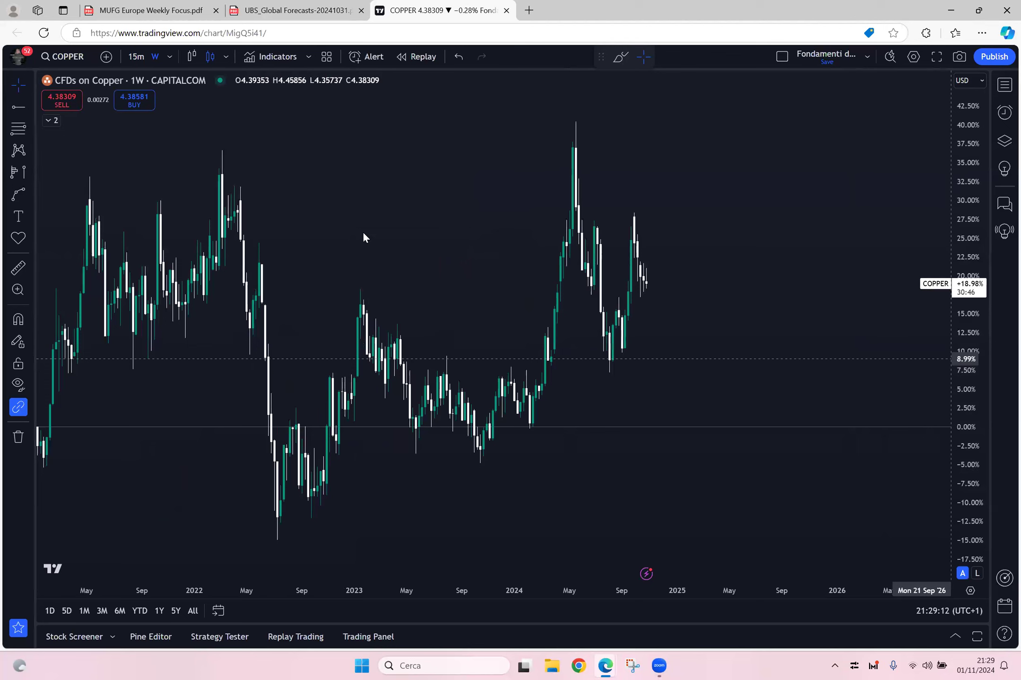
{"action": "left_click", "coordinate": [31, 105]}
{"action": "left_click", "coordinate": [76, 121]}
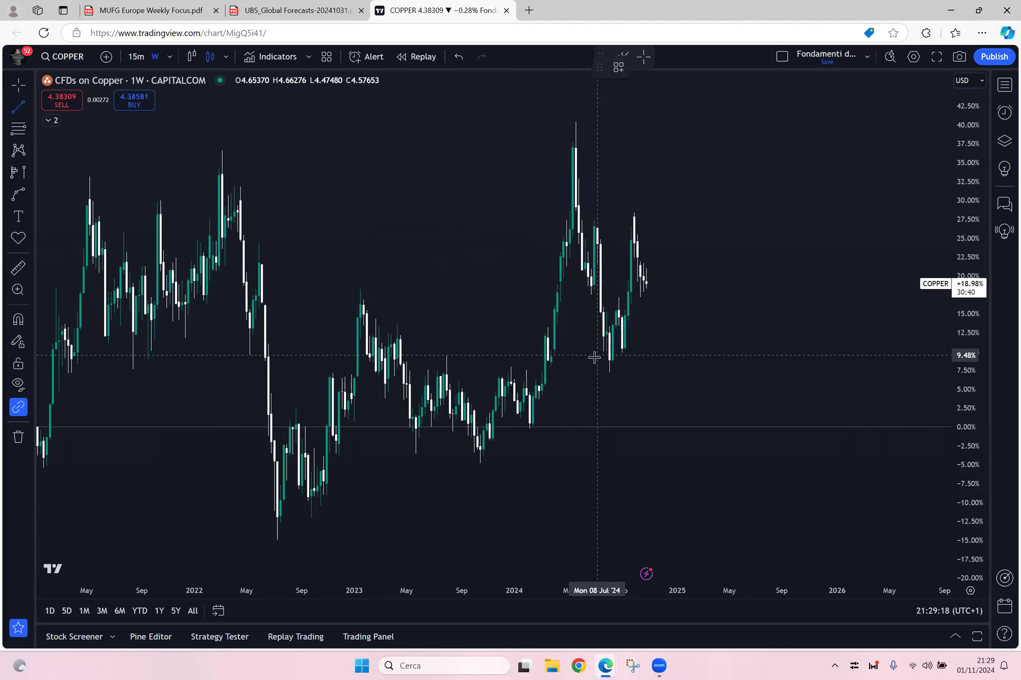
{"action": "left_click", "coordinate": [547, 363]}
{"action": "left_click", "coordinate": [710, 362]}
{"action": "left_click", "coordinate": [15, 108]}
{"action": "left_click", "coordinate": [80, 120]}
{"action": "left_click", "coordinate": [550, 333]}
{"action": "left_click", "coordinate": [710, 341]}
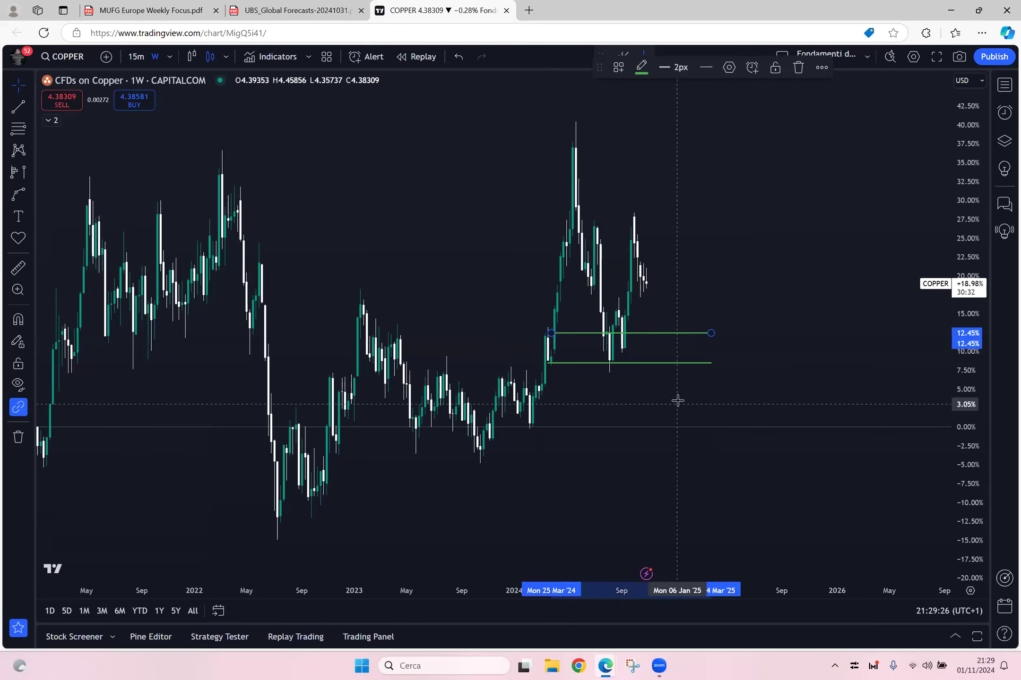
Step: Draw a rectangle enclosing the band between the two green lines, from the August 2024 low to just past their ends
{"action": "left_click", "coordinate": [27, 199]}
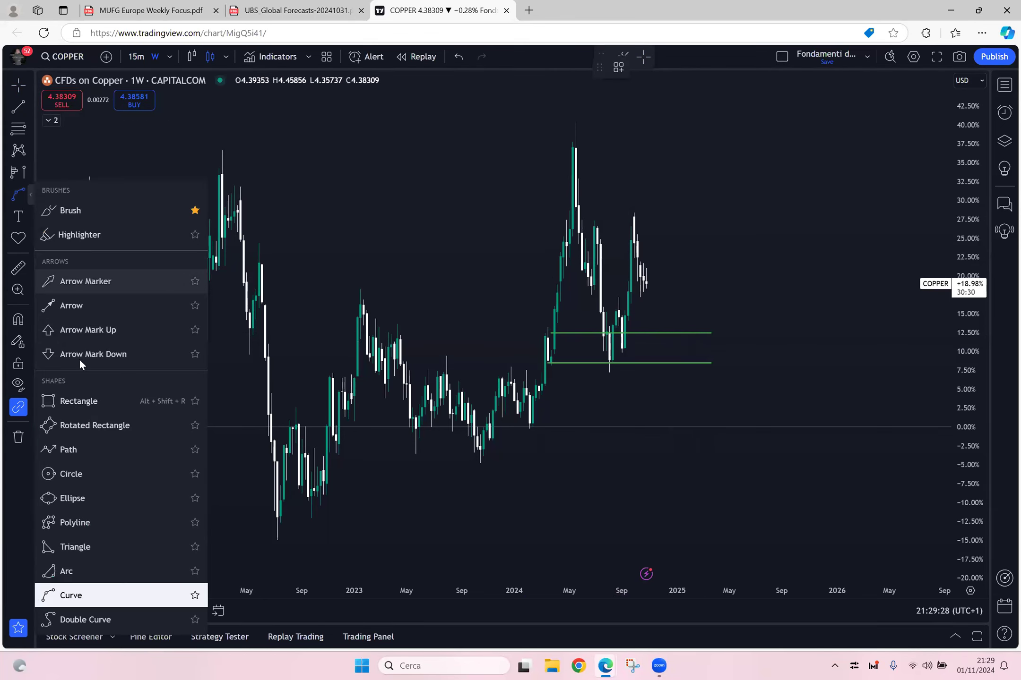
{"action": "left_click", "coordinate": [107, 405]}
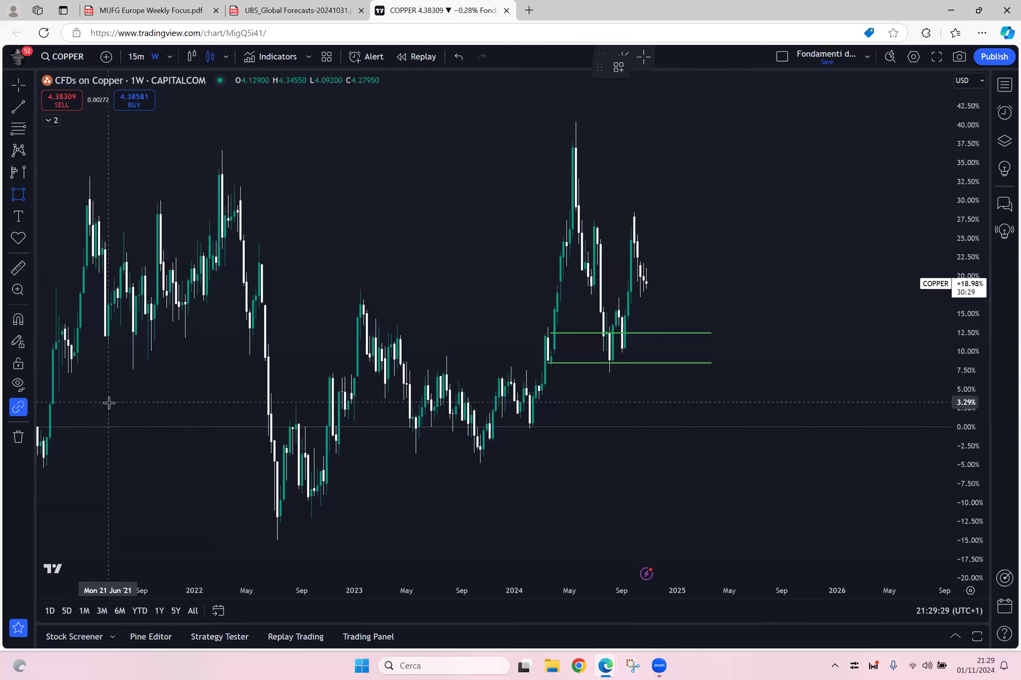
{"action": "left_click", "coordinate": [606, 329]}
{"action": "left_click", "coordinate": [720, 368]}
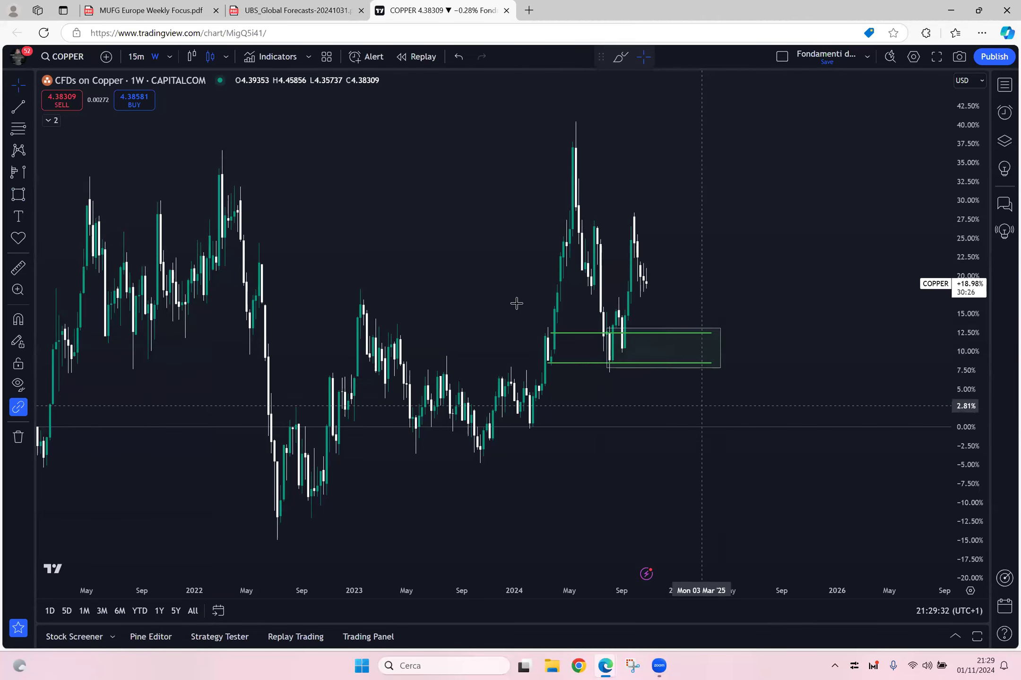
Step: Draw a horizontal trend line at about 17.27% from September 2024 to March 2025 and make it white and 1px thick
{"action": "left_click", "coordinate": [18, 107]}
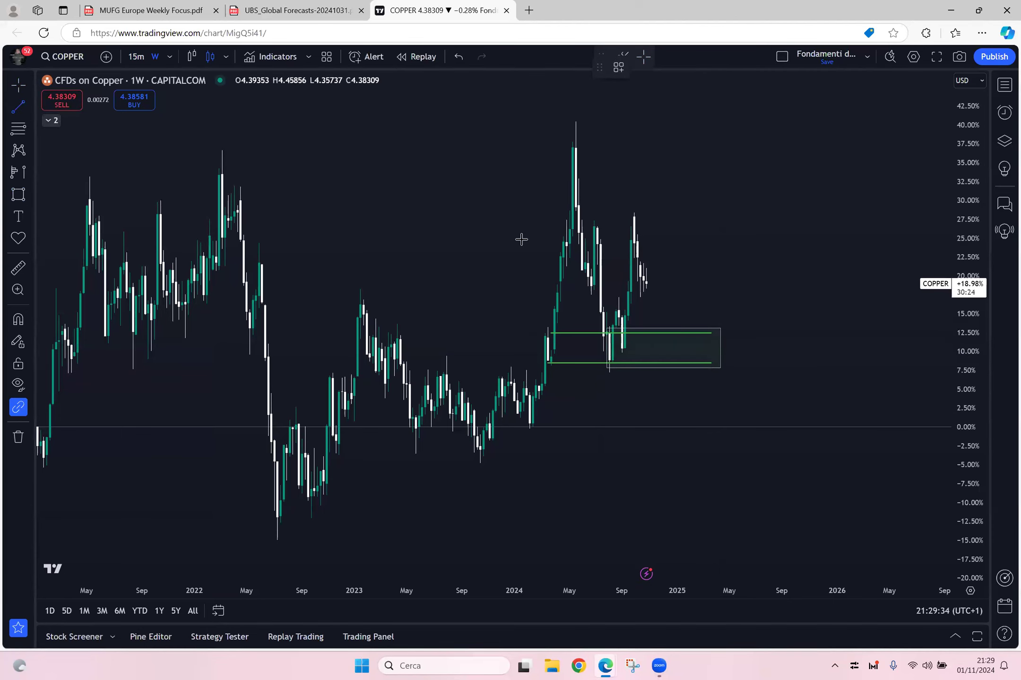
{"action": "left_click", "coordinate": [621, 296]}
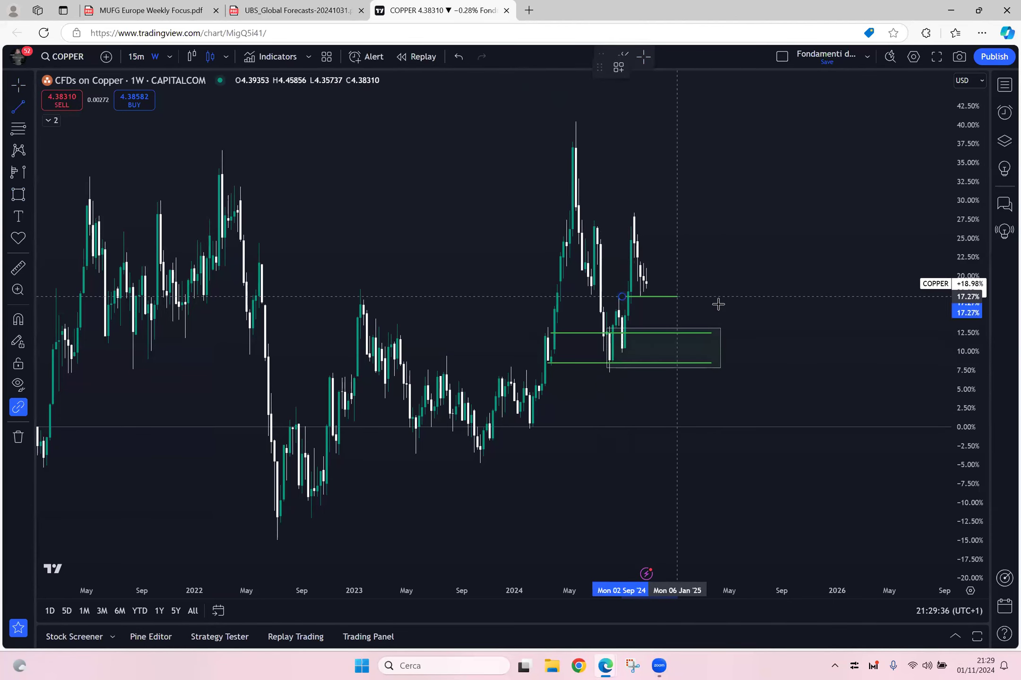
{"action": "left_click", "coordinate": [711, 297]}
{"action": "left_click", "coordinate": [643, 67]}
{"action": "left_click", "coordinate": [647, 95]}
{"action": "left_click", "coordinate": [673, 68]}
{"action": "left_click", "coordinate": [668, 93]}
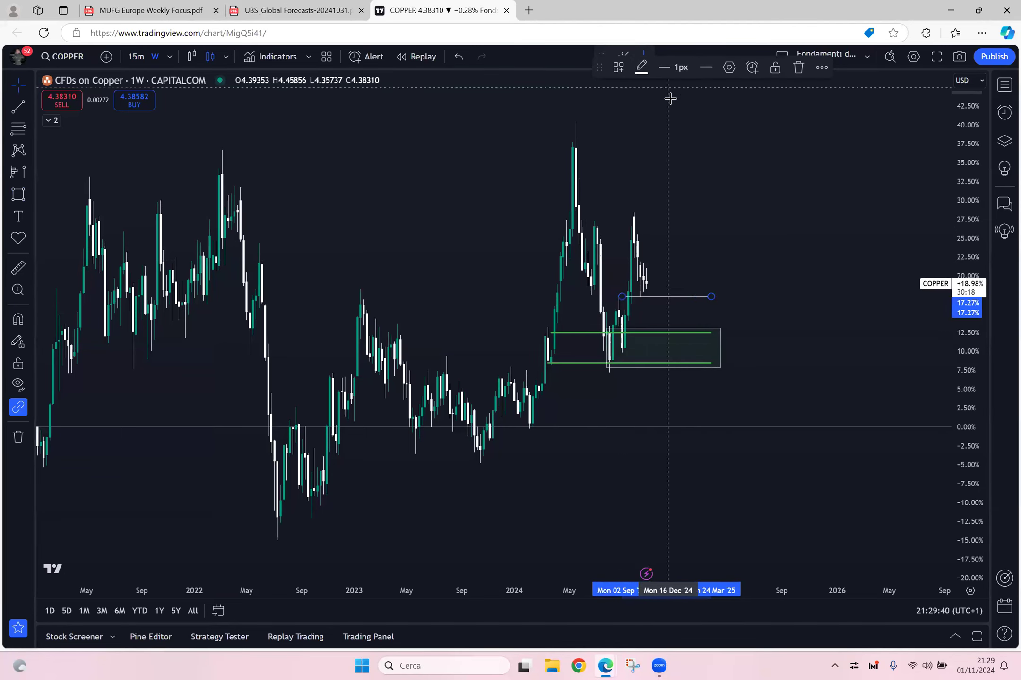
{"action": "left_click", "coordinate": [669, 97]}
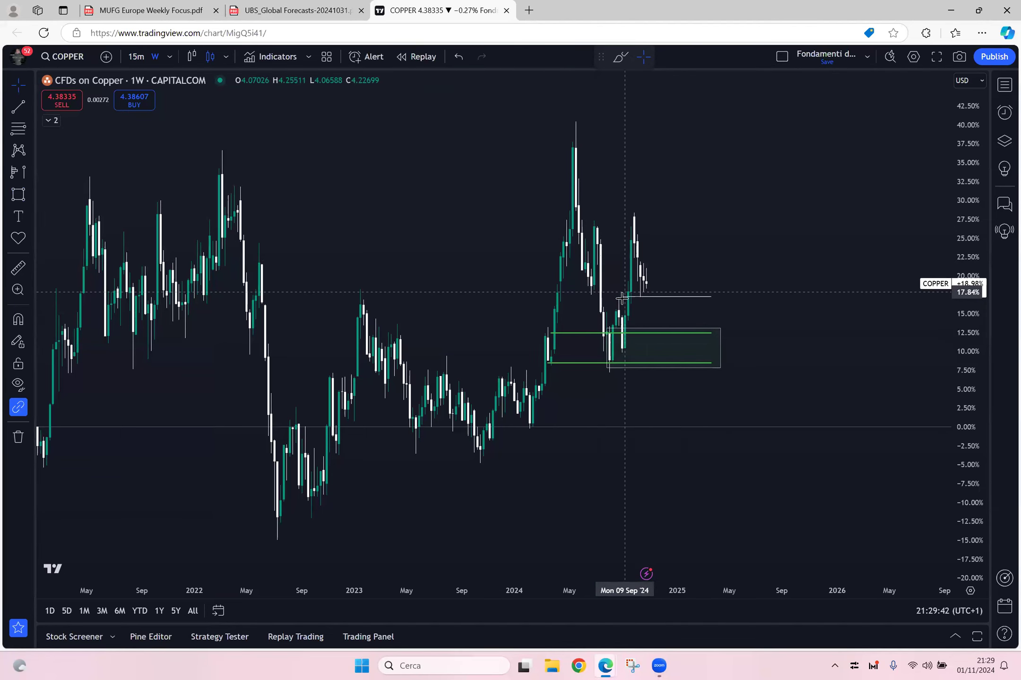
Step: Draw a steep rising trend line from the white support level at about 16.95% in November 2024 up to about 32.5%
{"action": "left_click", "coordinate": [17, 111]}
{"action": "left_click", "coordinate": [80, 120]}
{"action": "left_click", "coordinate": [653, 299]}
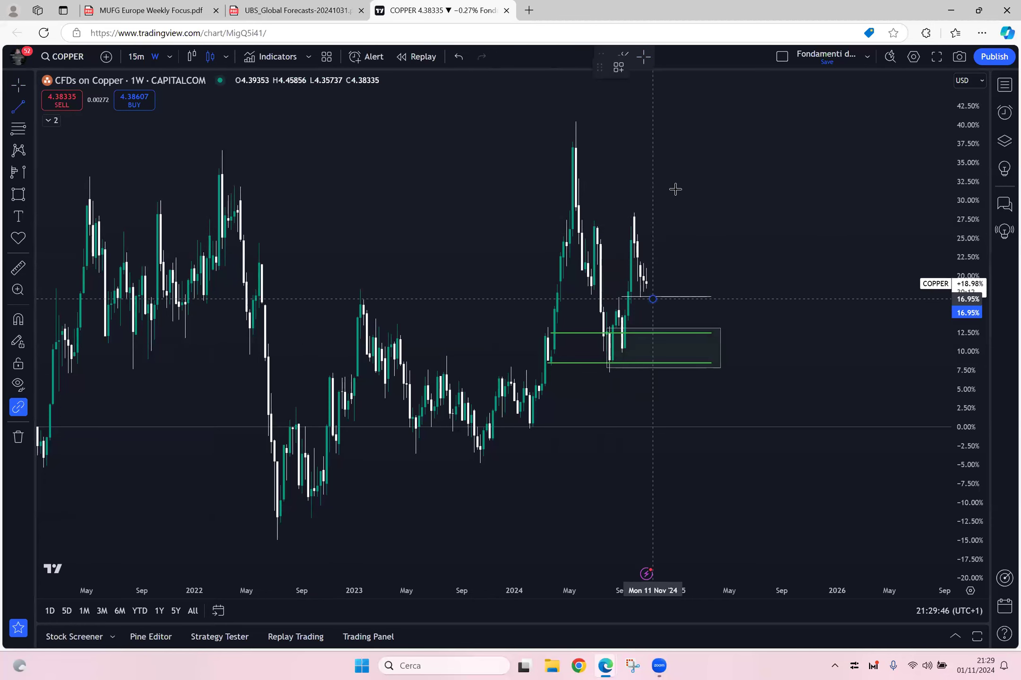
{"action": "left_click", "coordinate": [670, 183]}
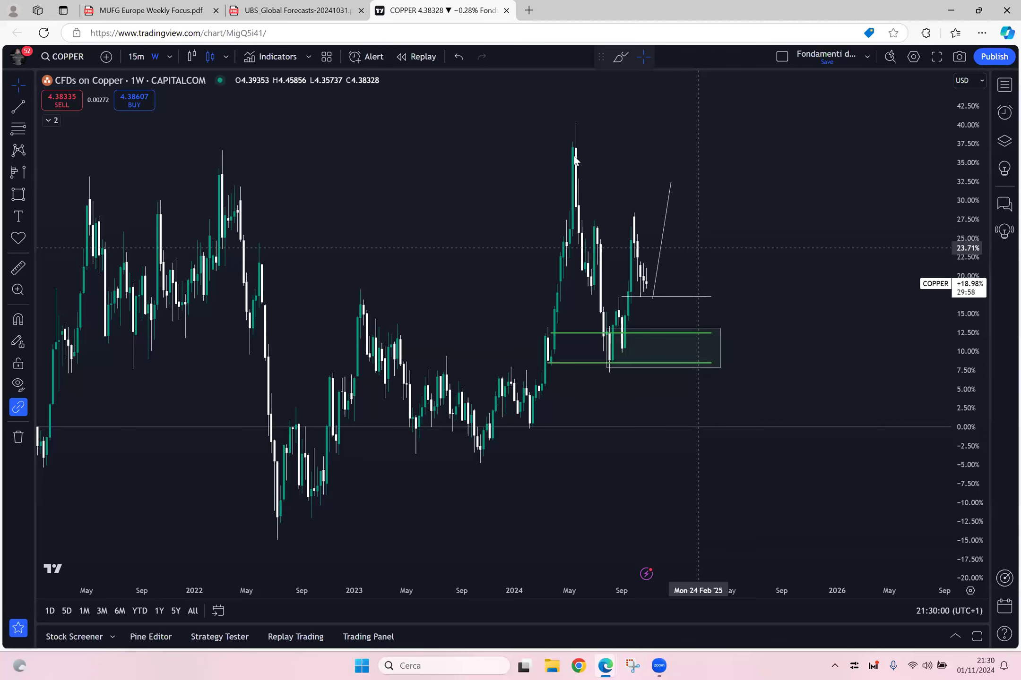
Step: Review the UBS report from the Commodities page through Equity Markets, Real estate markets and Contact to the Appendix
{"action": "left_click", "coordinate": [293, 10]}
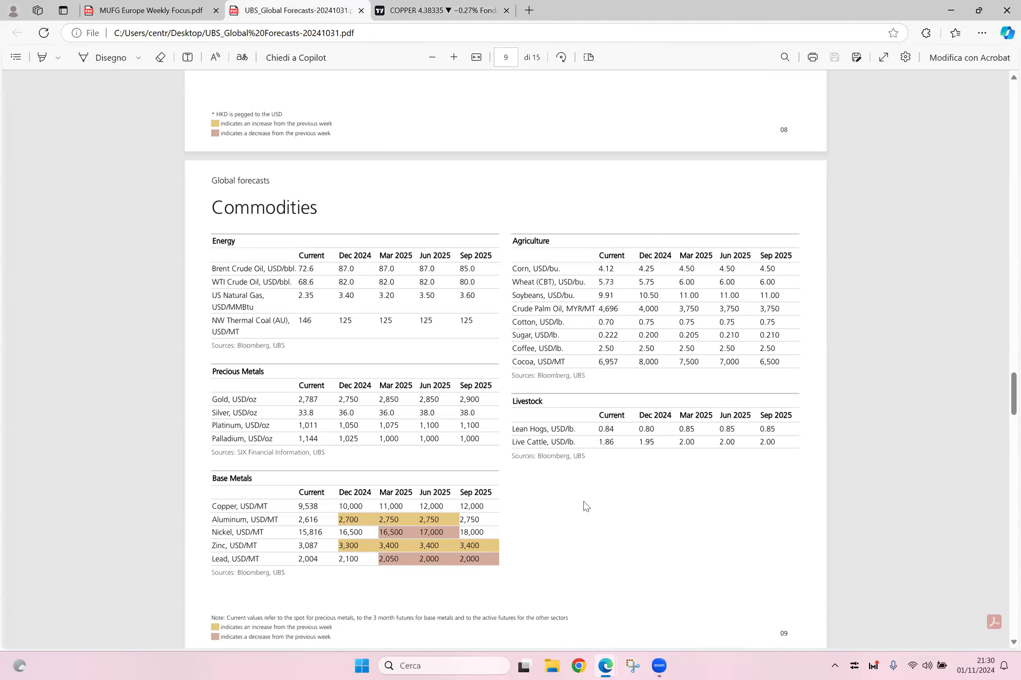
{"action": "scroll", "coordinate": [584, 503], "scroll_direction": "down", "scroll_amount": 1}
{"action": "scroll", "coordinate": [585, 506], "scroll_direction": "down", "scroll_amount": 1}
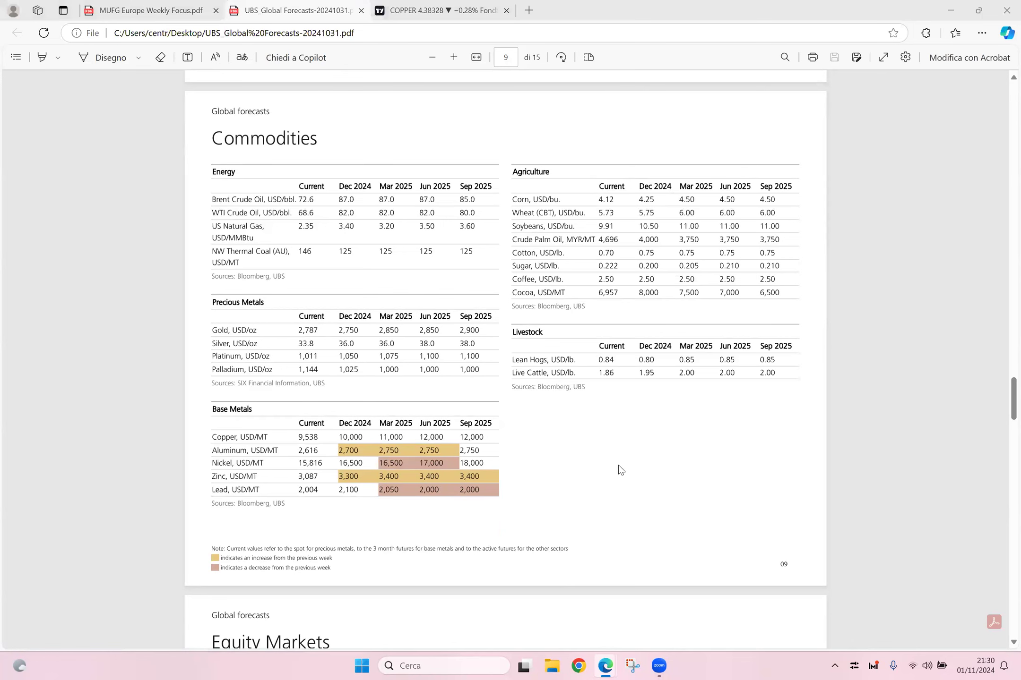
{"action": "scroll", "coordinate": [620, 468], "scroll_direction": "down", "scroll_amount": 4}
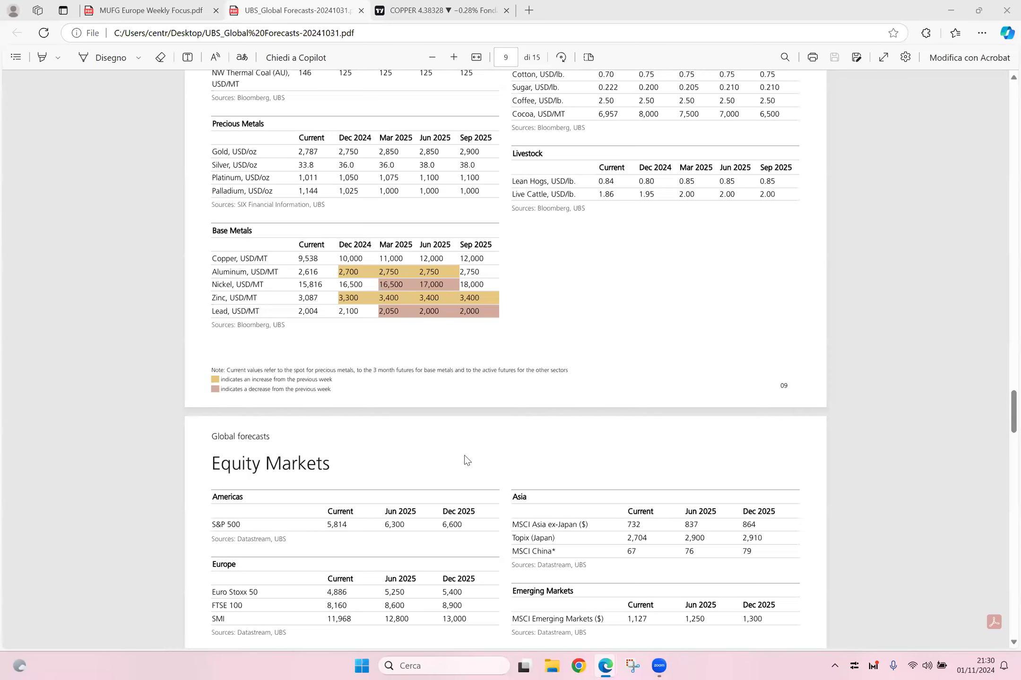
{"action": "scroll", "coordinate": [467, 461], "scroll_direction": "down", "scroll_amount": 6}
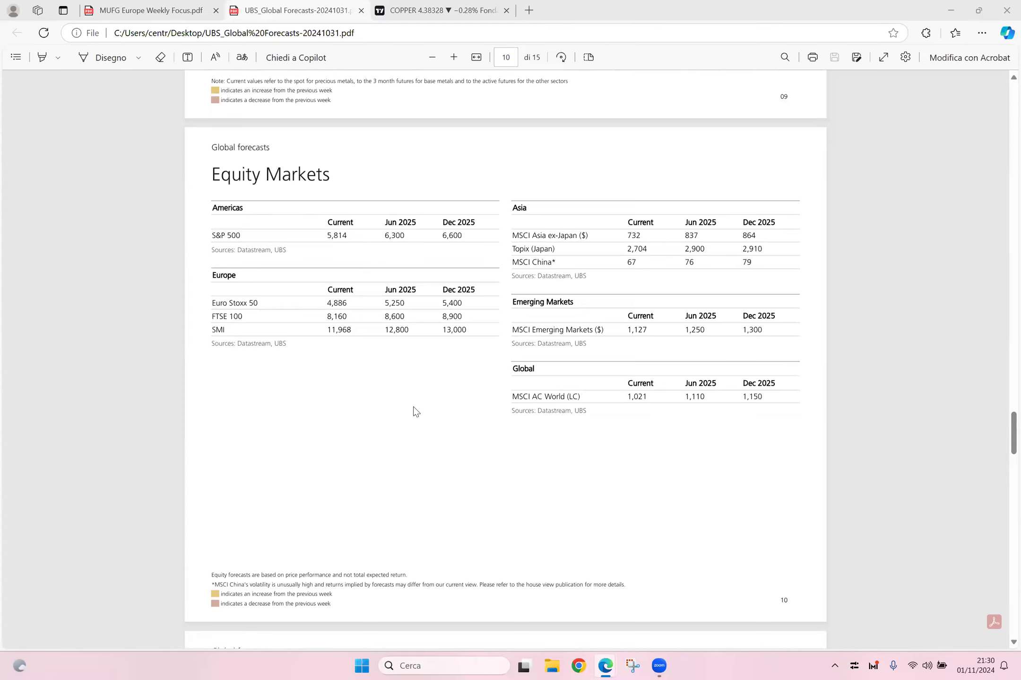
{"action": "scroll", "coordinate": [416, 411], "scroll_direction": "down", "scroll_amount": 18}
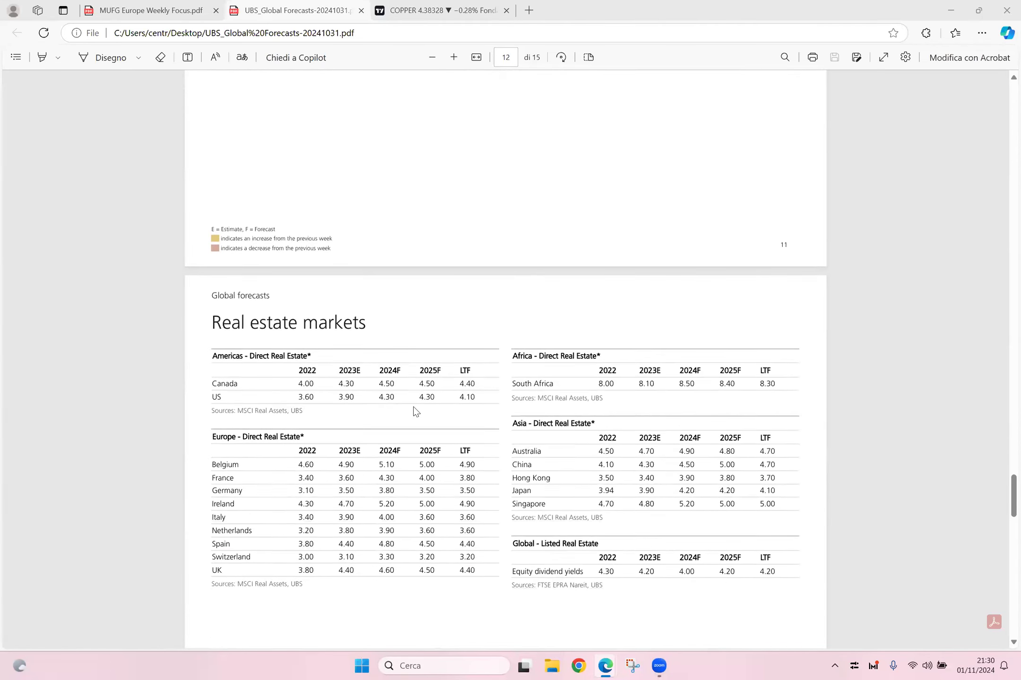
{"action": "scroll", "coordinate": [415, 411], "scroll_direction": "down", "scroll_amount": 3}
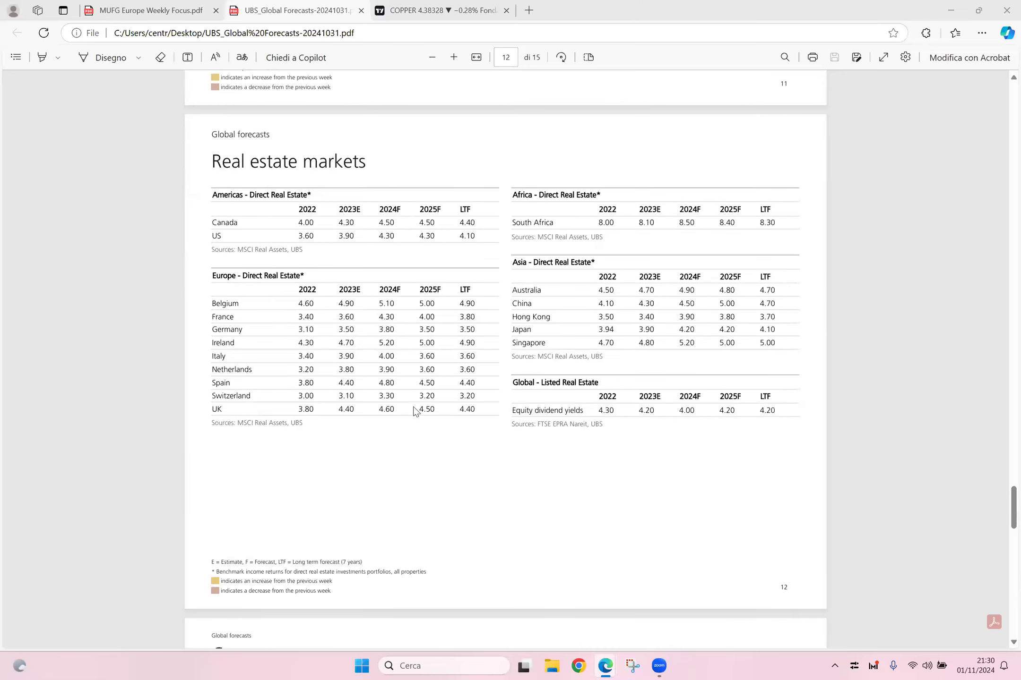
{"action": "scroll", "coordinate": [415, 411], "scroll_direction": "down", "scroll_amount": 6}
{"action": "scroll", "coordinate": [414, 411], "scroll_direction": "down", "scroll_amount": 1}
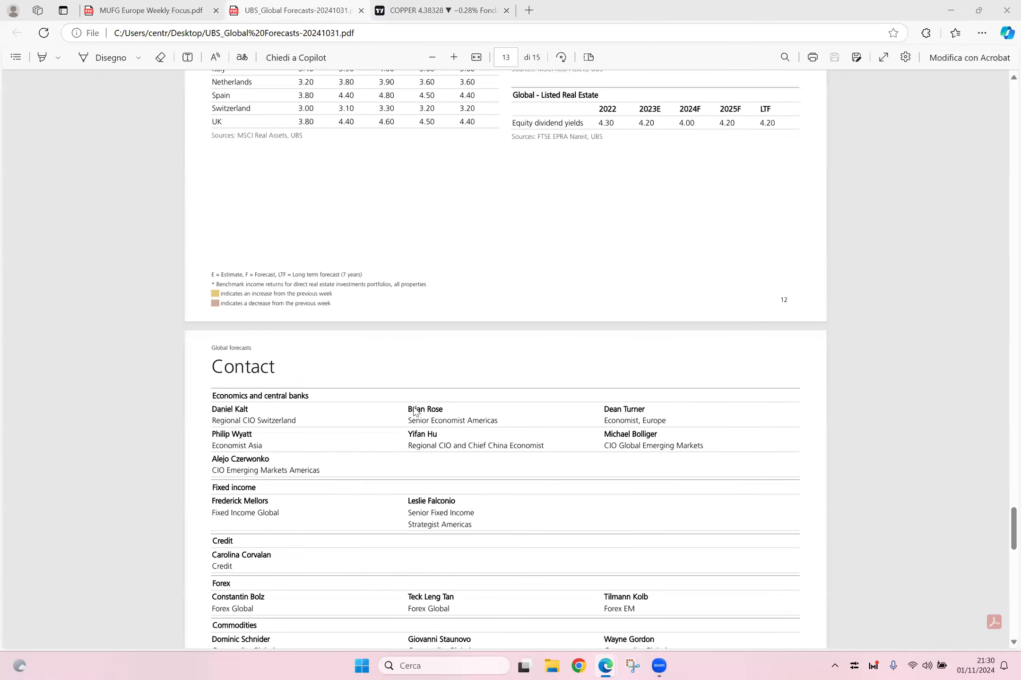
{"action": "scroll", "coordinate": [414, 411], "scroll_direction": "down", "scroll_amount": 7}
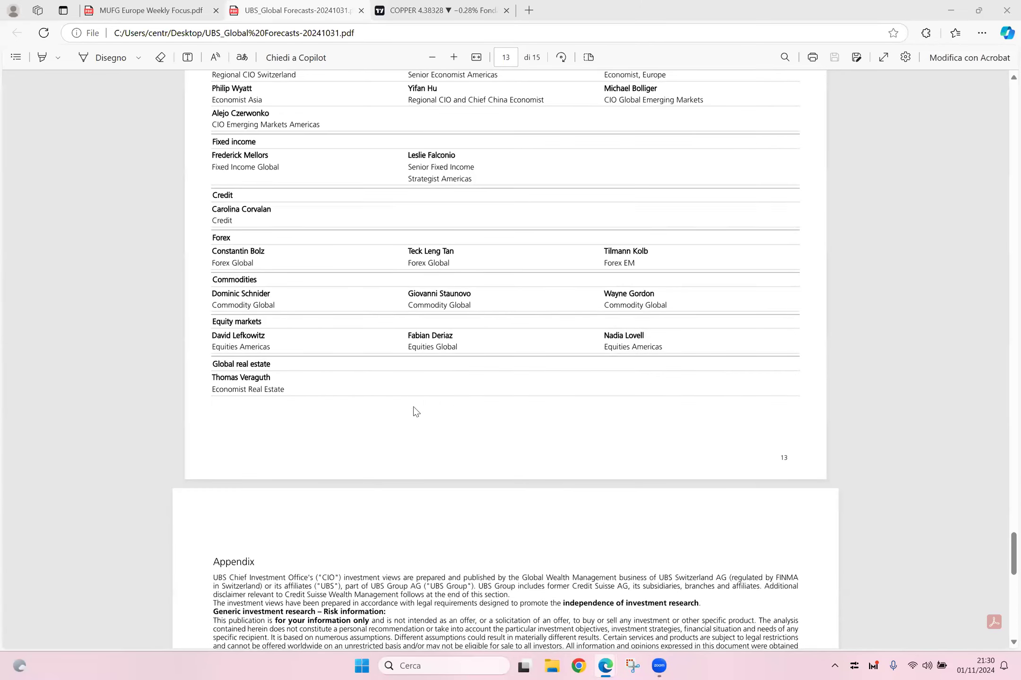
{"action": "scroll", "coordinate": [413, 412], "scroll_direction": "down", "scroll_amount": 7}
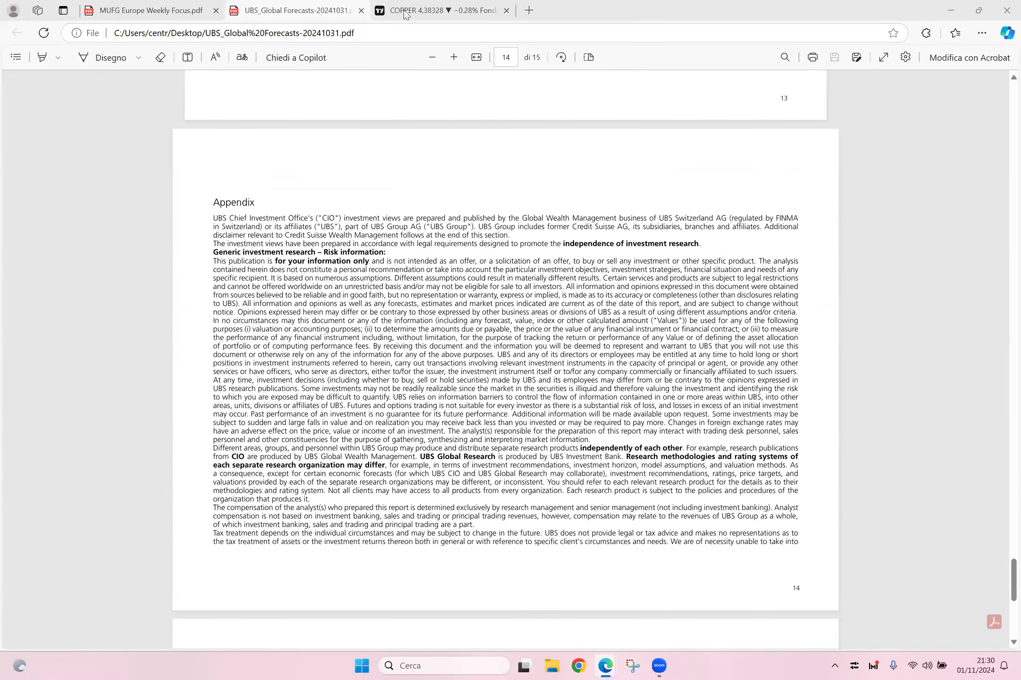
Step: Return to the TradingView chart and load the BTCUSD symbol
{"action": "left_click", "coordinate": [404, 14]}
{"action": "left_click", "coordinate": [80, 58]}
{"action": "type", "text": "BTCUSD"}
{"action": "key", "text": "Return"}
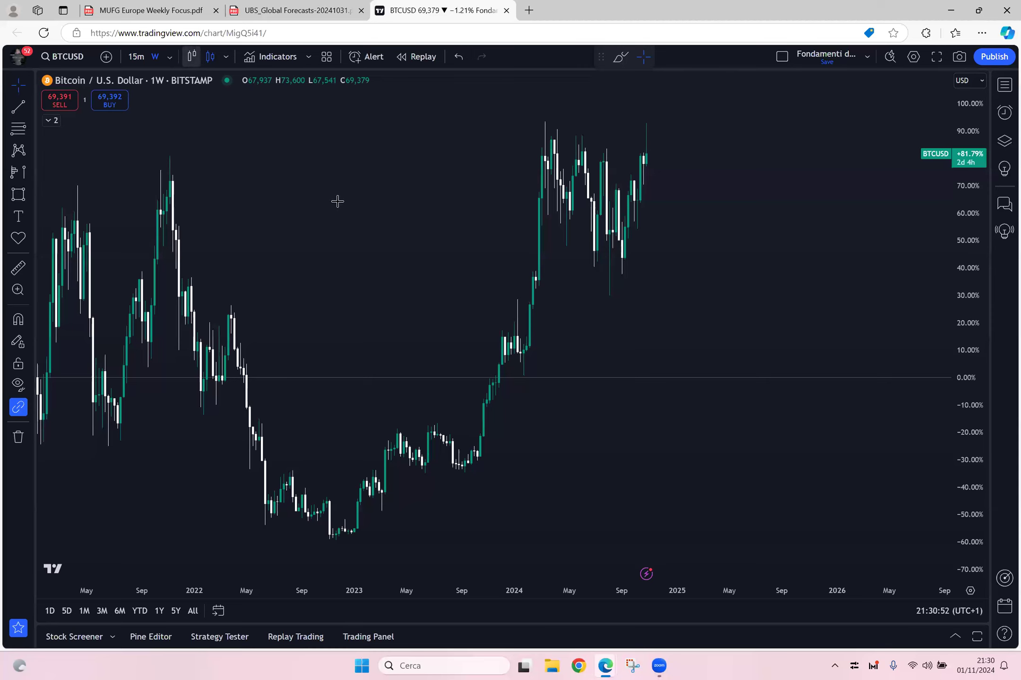
Step: Draw a white horizontal trend line across the Bitcoin highs from May 2024 to early 2025, at about 89%
{"action": "left_click", "coordinate": [16, 106]}
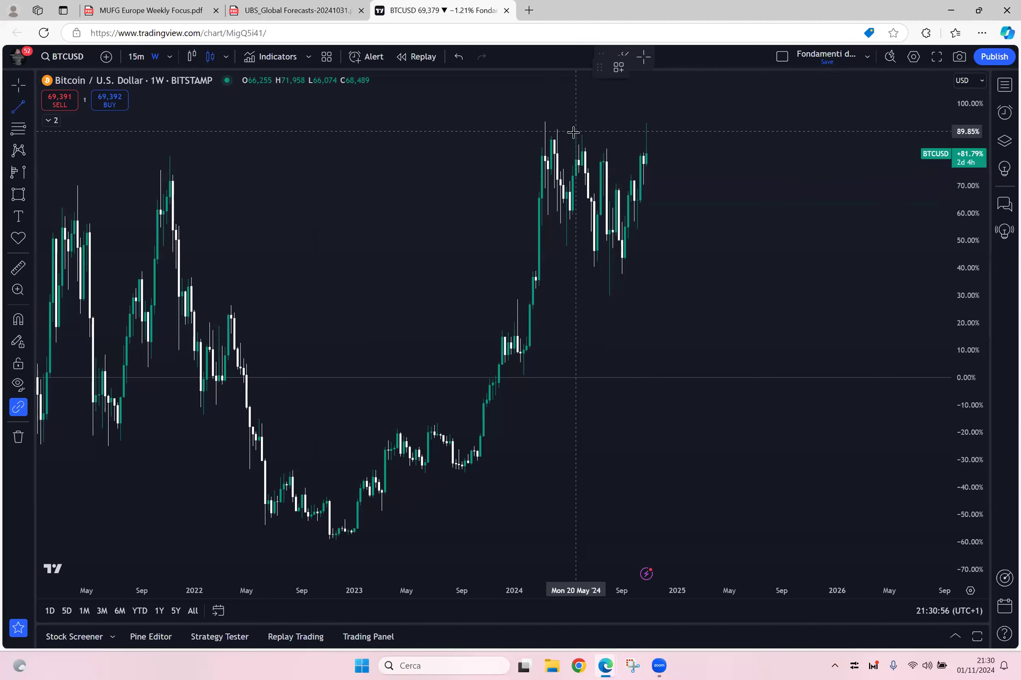
{"action": "left_click", "coordinate": [573, 132]}
{"action": "left_click", "coordinate": [702, 133]}
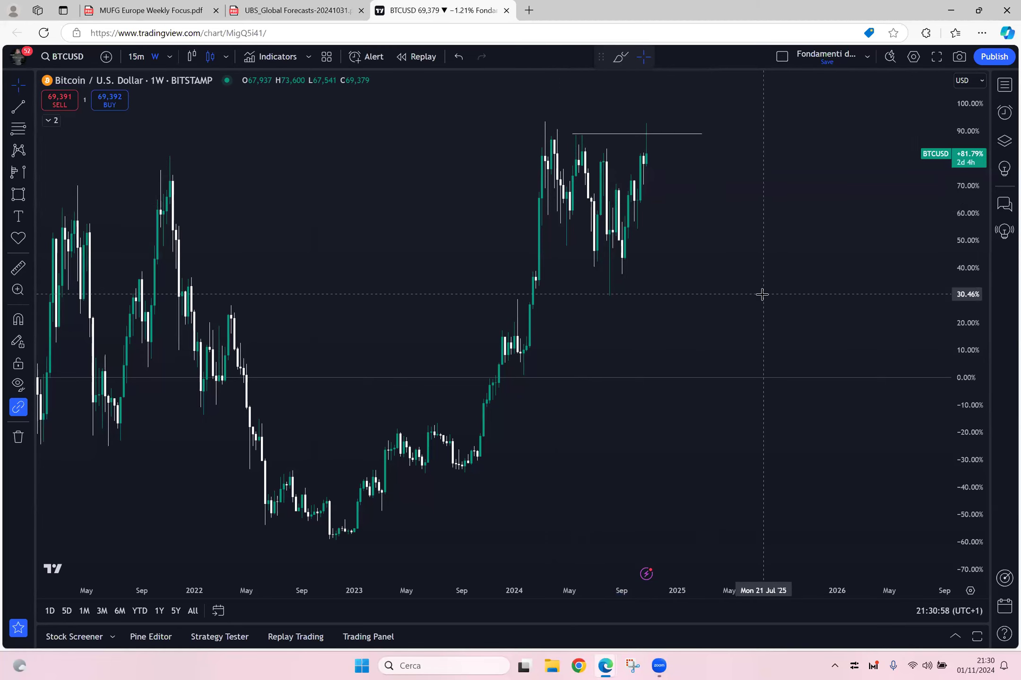
Step: Draw a rectangle marking the Bitcoin support zone from February 2024 into 2025, between about 116% and 126%
{"action": "scroll", "coordinate": [762, 294], "scroll_direction": "down", "scroll_amount": 5}
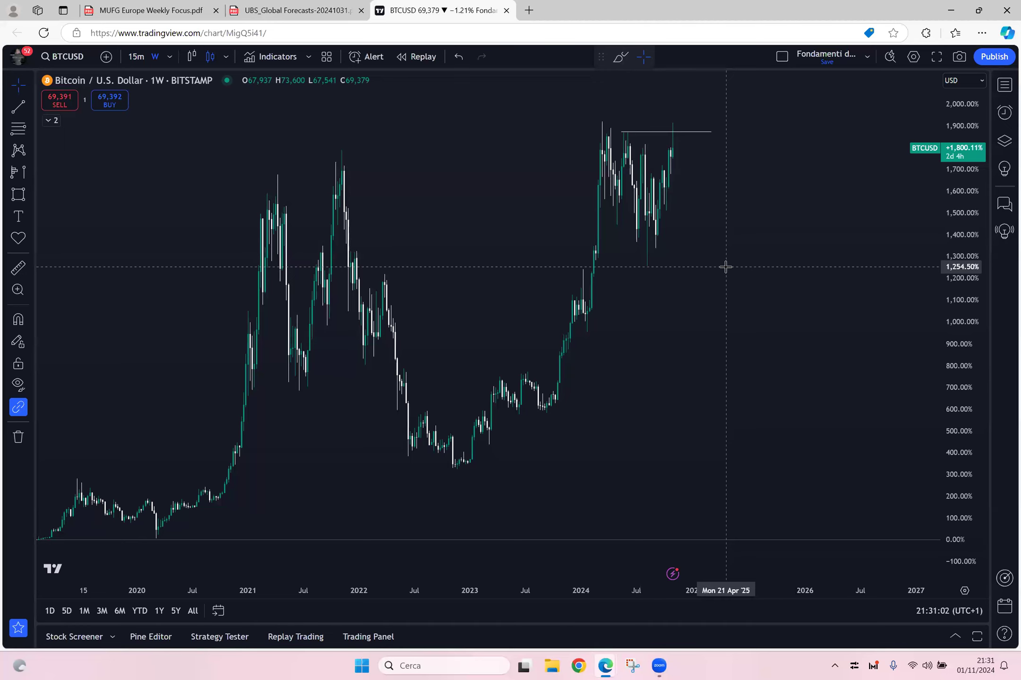
{"action": "scroll", "coordinate": [736, 283], "scroll_direction": "up", "scroll_amount": 5}
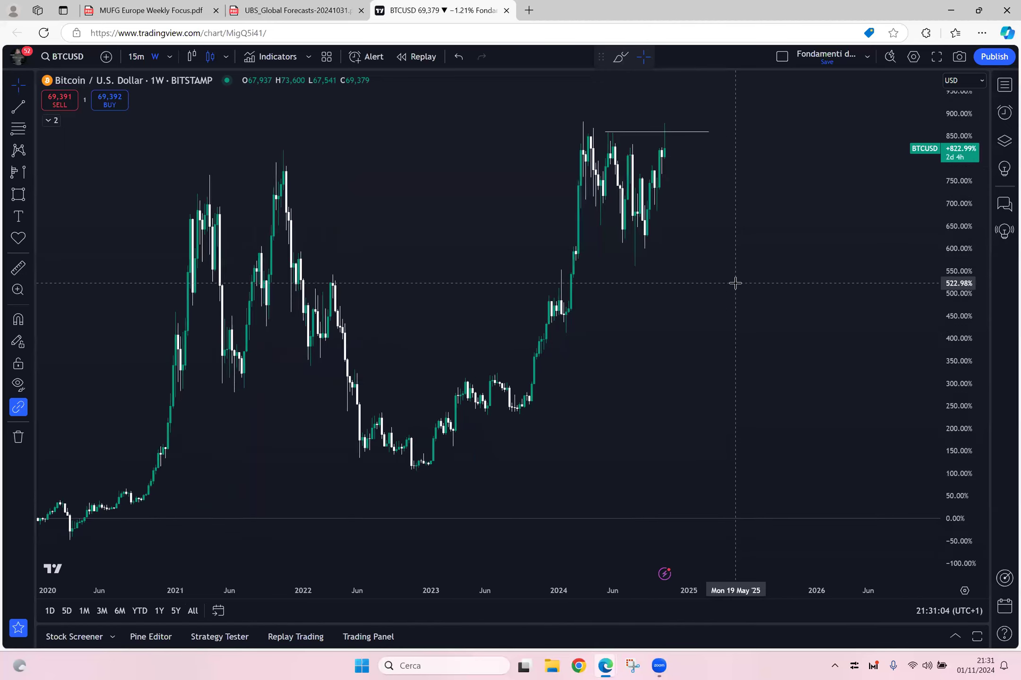
{"action": "scroll", "coordinate": [736, 283], "scroll_direction": "up", "scroll_amount": 3}
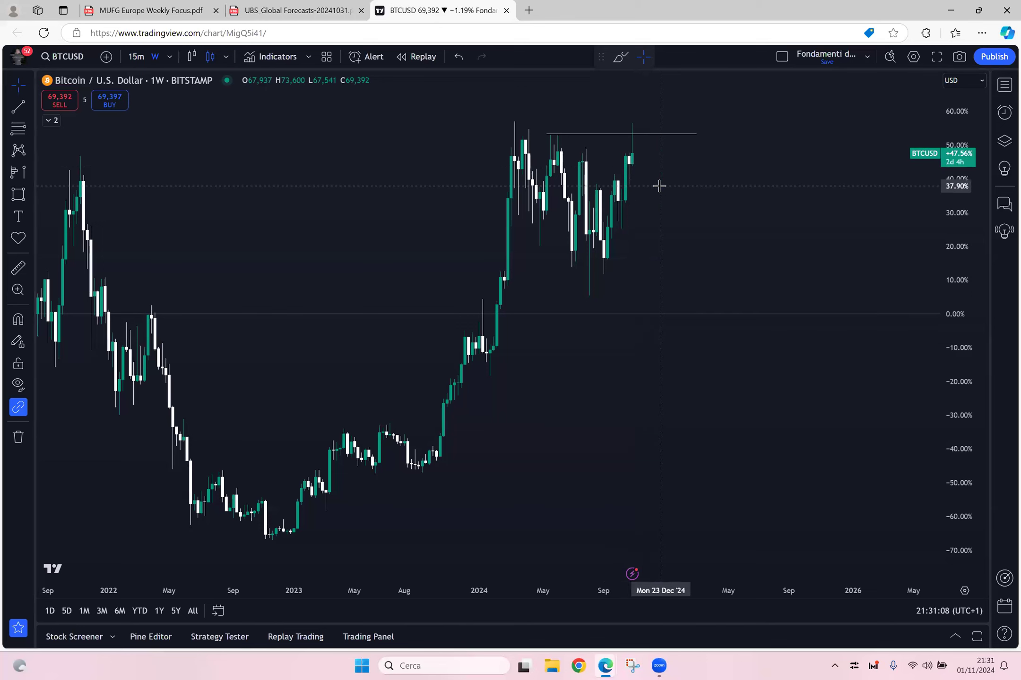
{"action": "scroll", "coordinate": [695, 272], "scroll_direction": "down", "scroll_amount": 3}
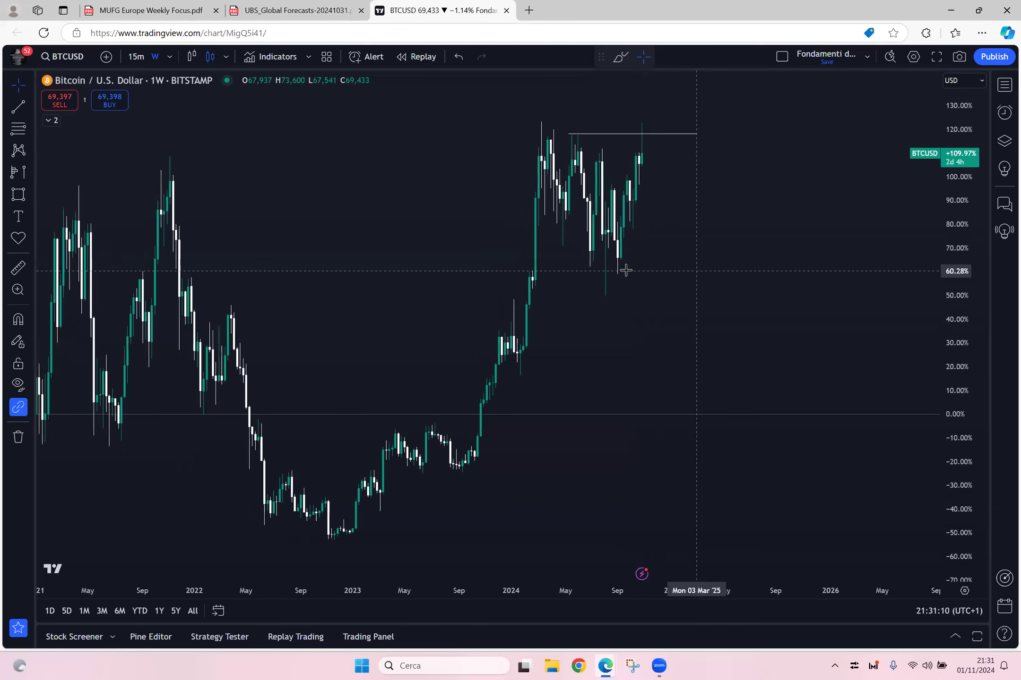
{"action": "left_click", "coordinate": [19, 195]}
{"action": "left_click", "coordinate": [120, 406]}
{"action": "left_click", "coordinate": [533, 284]}
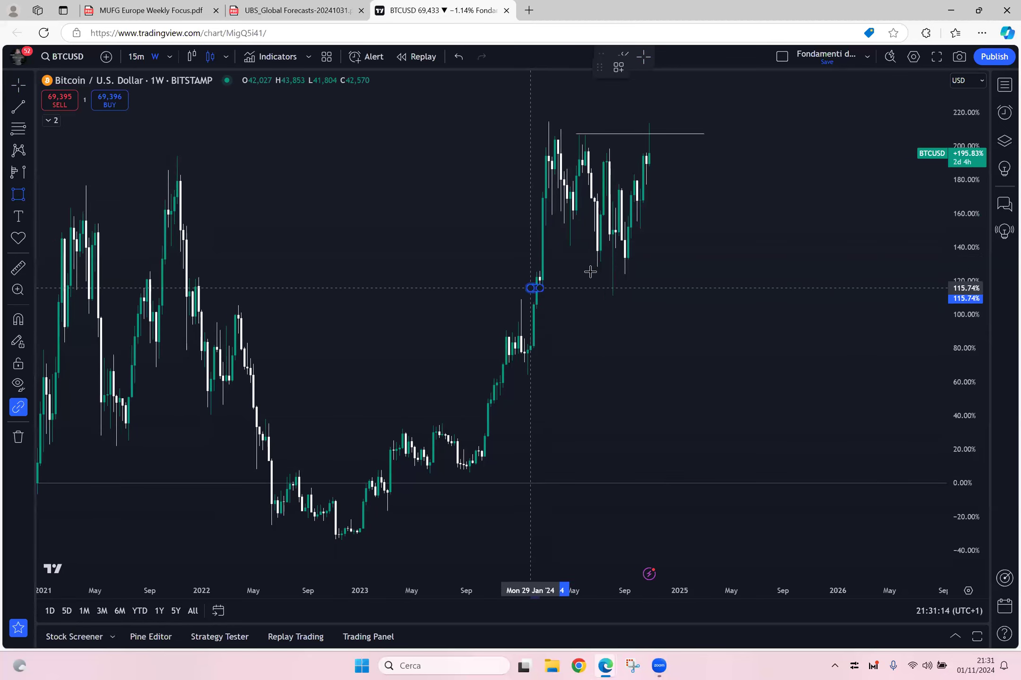
{"action": "left_click", "coordinate": [713, 262]}
{"action": "left_click", "coordinate": [740, 270]}
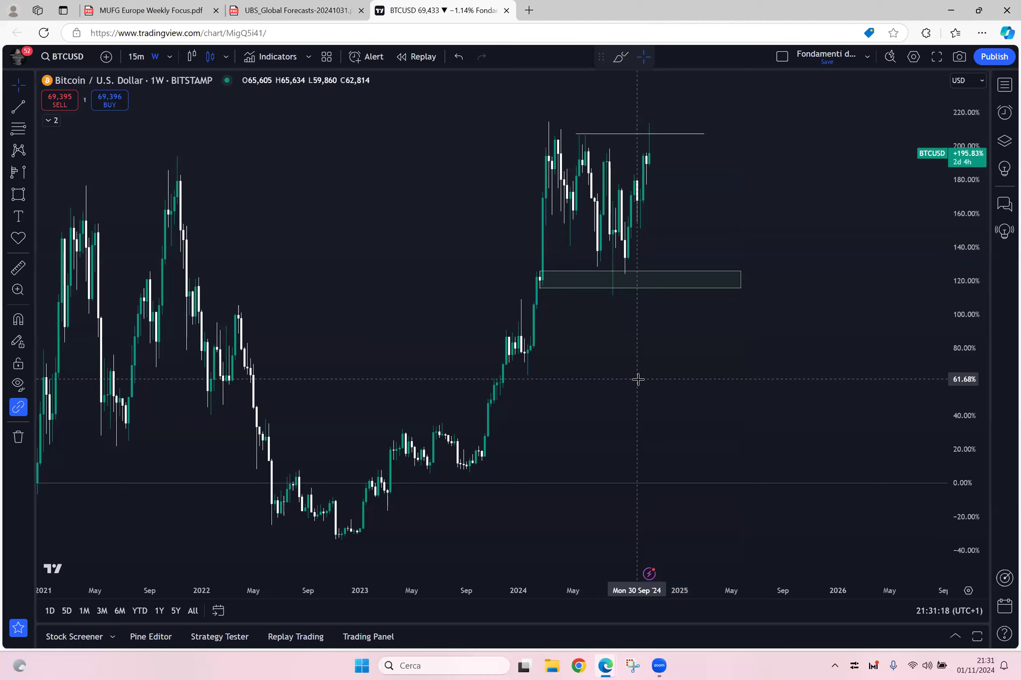
Step: Activate the Brush tool for a freehand drawing on the Bitcoin chart
{"action": "left_click", "coordinate": [35, 191]}
{"action": "left_click", "coordinate": [64, 209]}
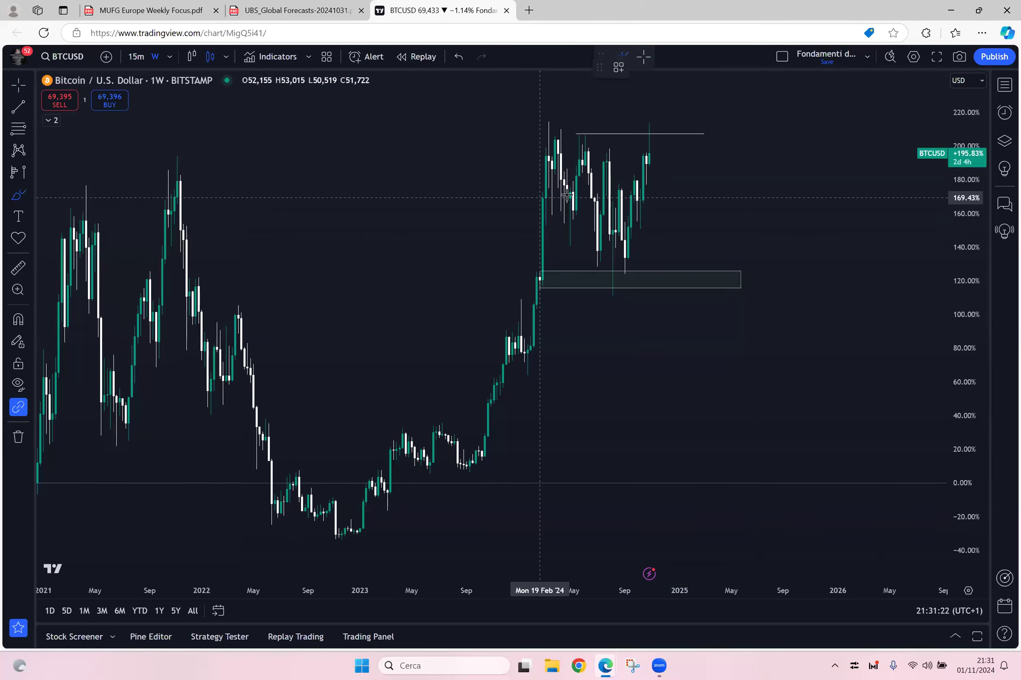